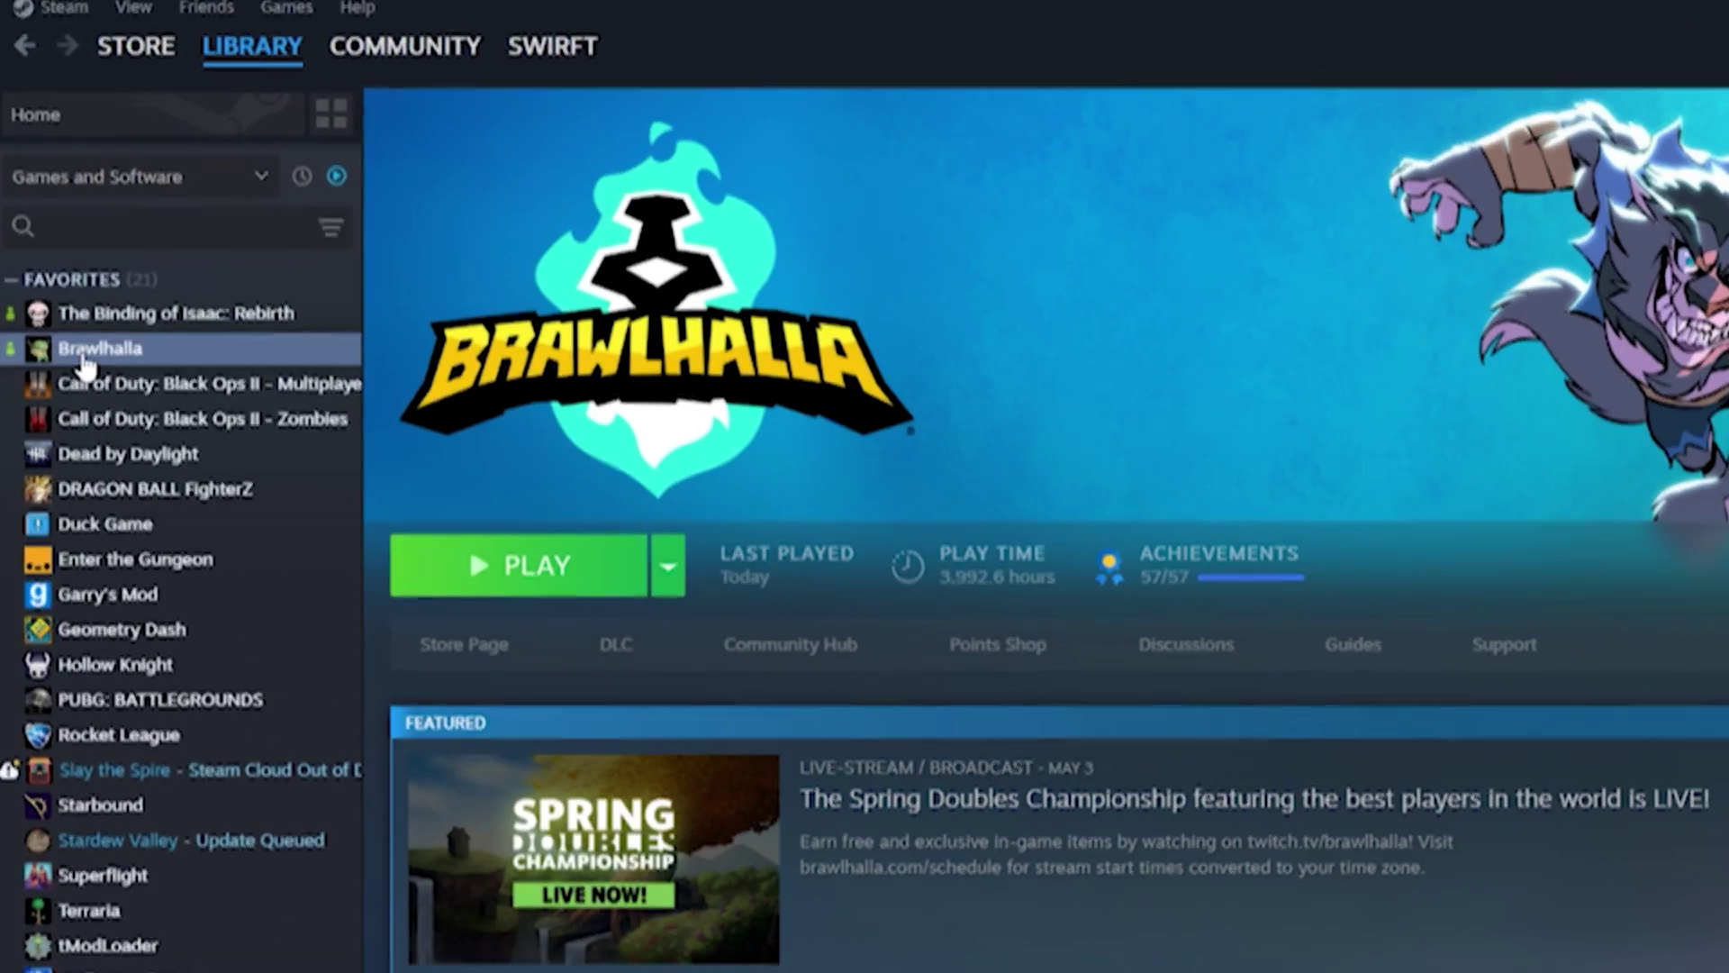
# Step: Change Brawlhalla's Steam launch options to -noeac -setfps 60 -framefix -nonetworknext, removing -unlockfps and unbounded
pyautogui.rightClick(90, 286)
pyautogui.click(156, 483)
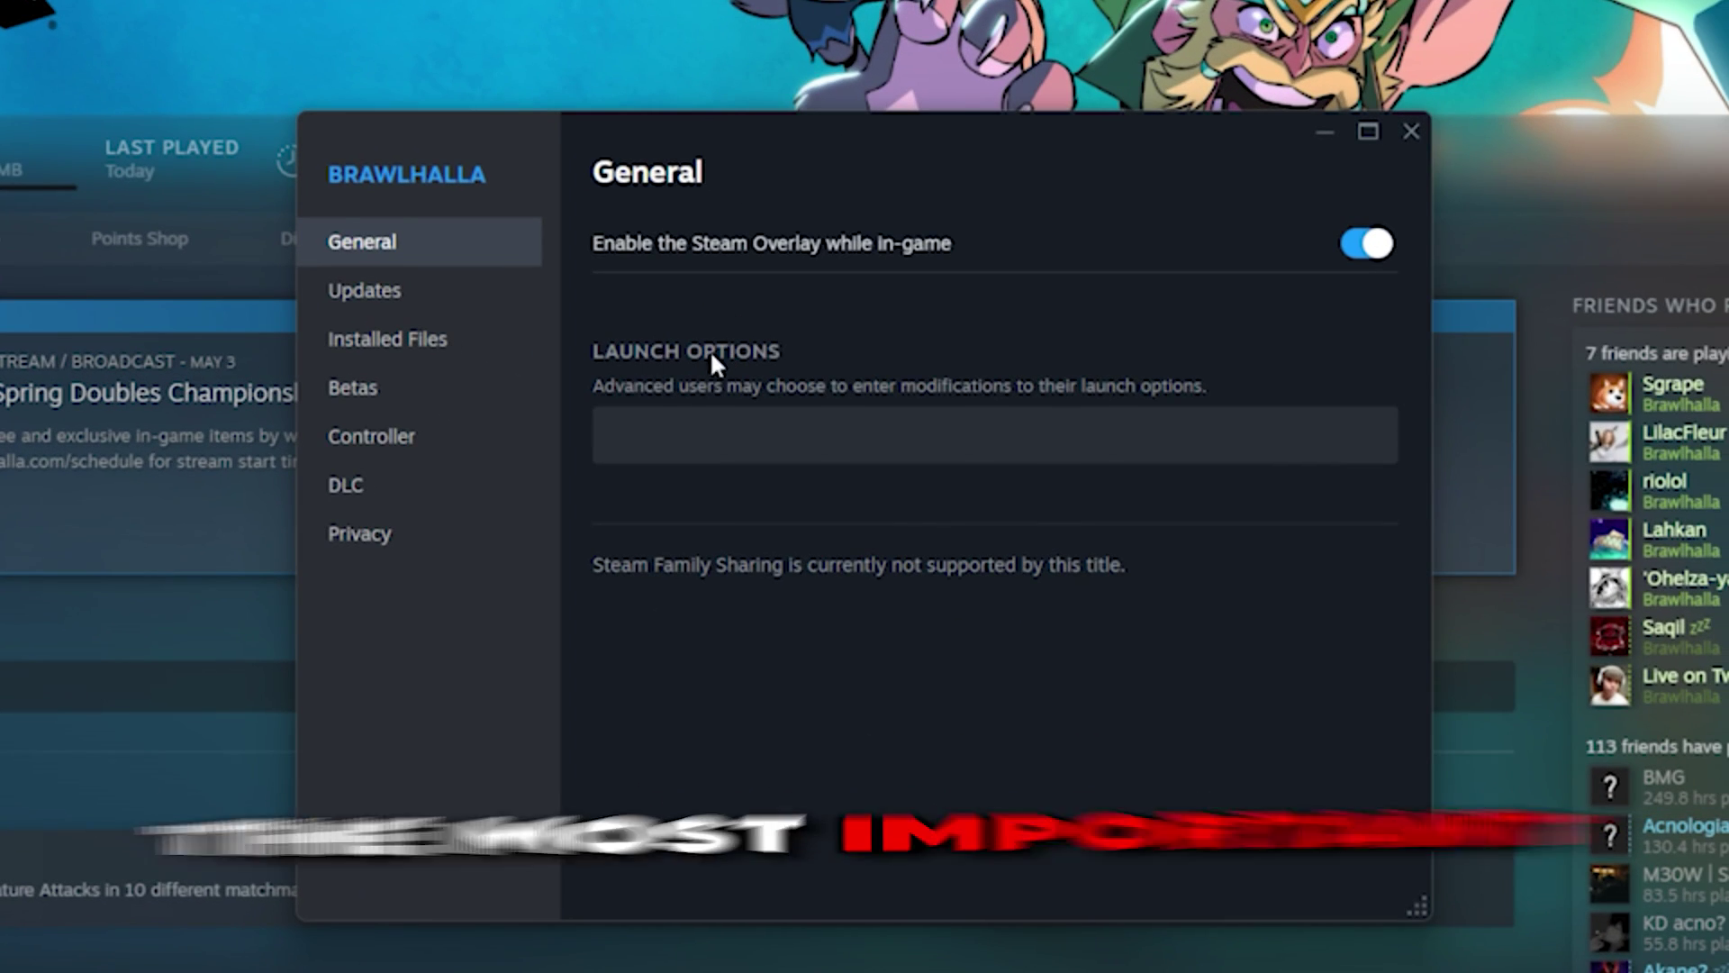
pyautogui.click(634, 426)
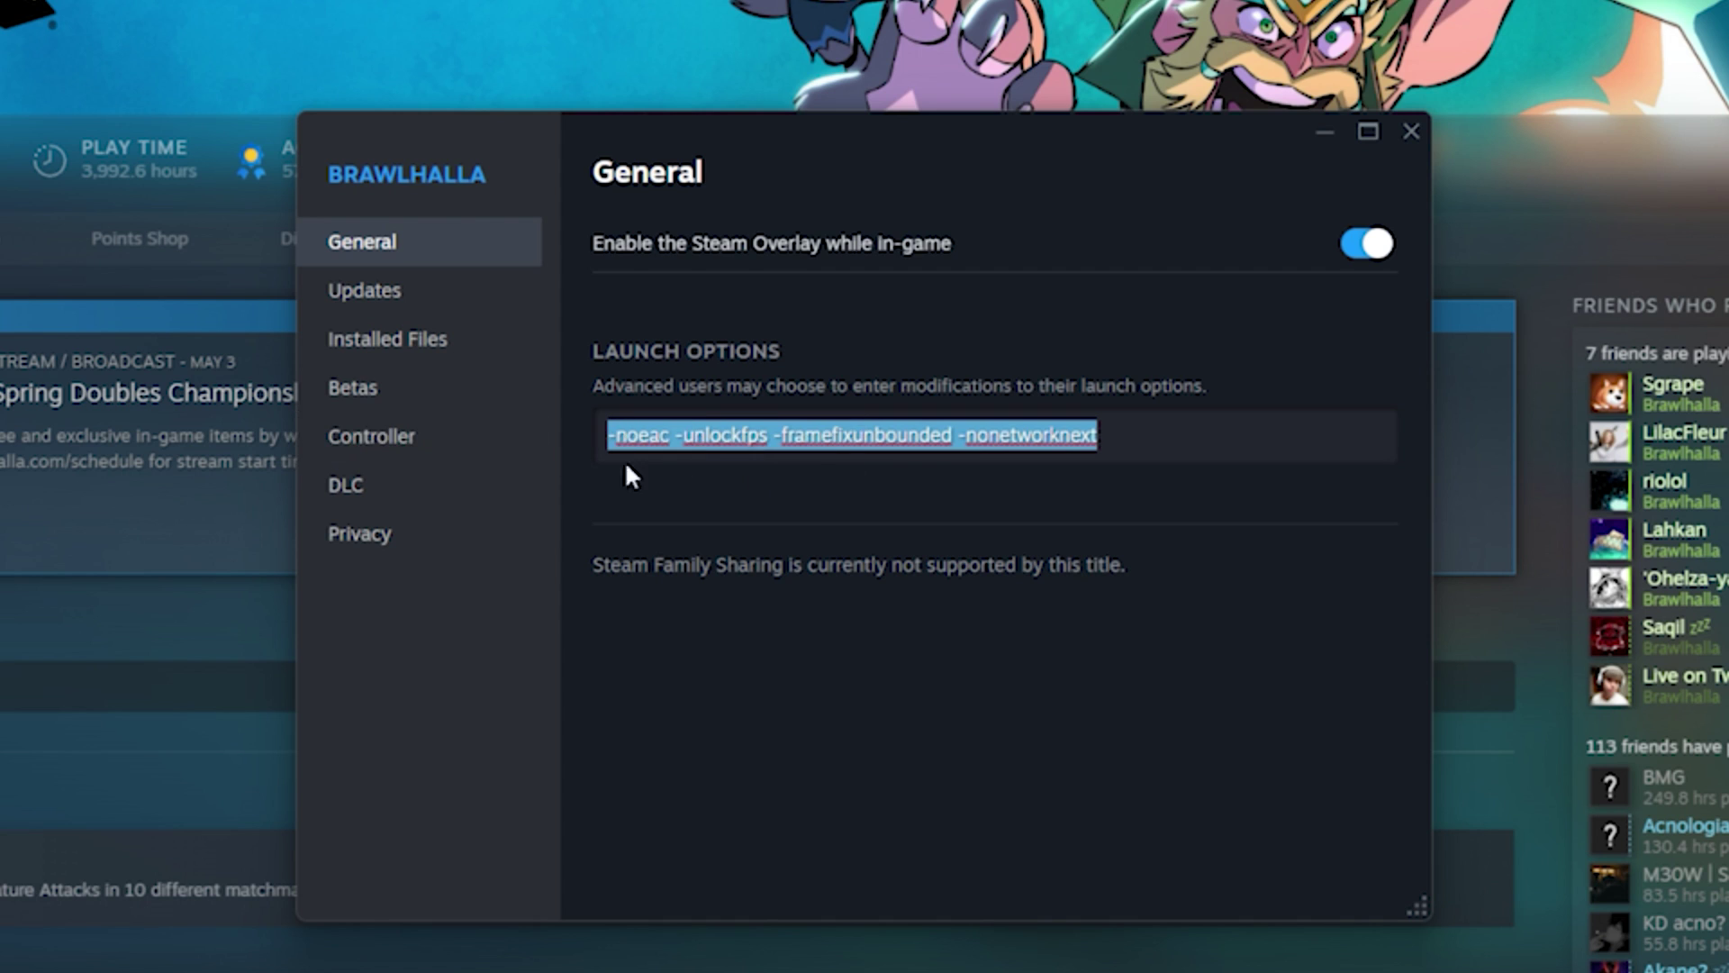
pyautogui.click(779, 498)
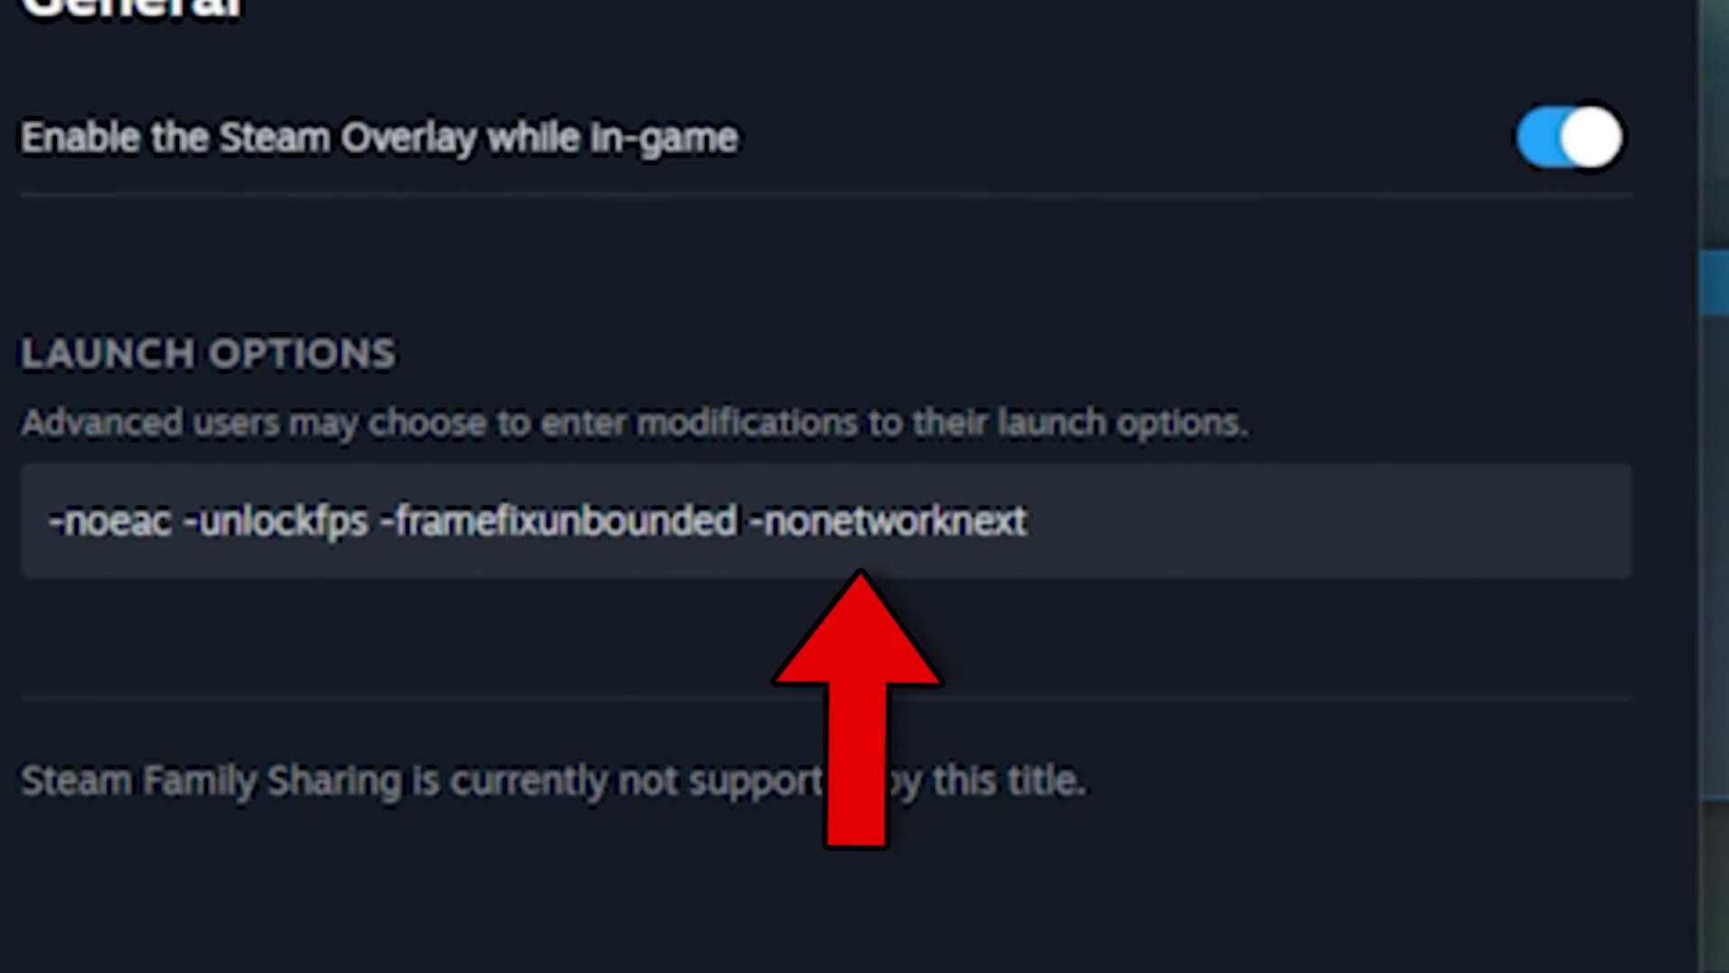
pyautogui.tripleClick(733, 552)
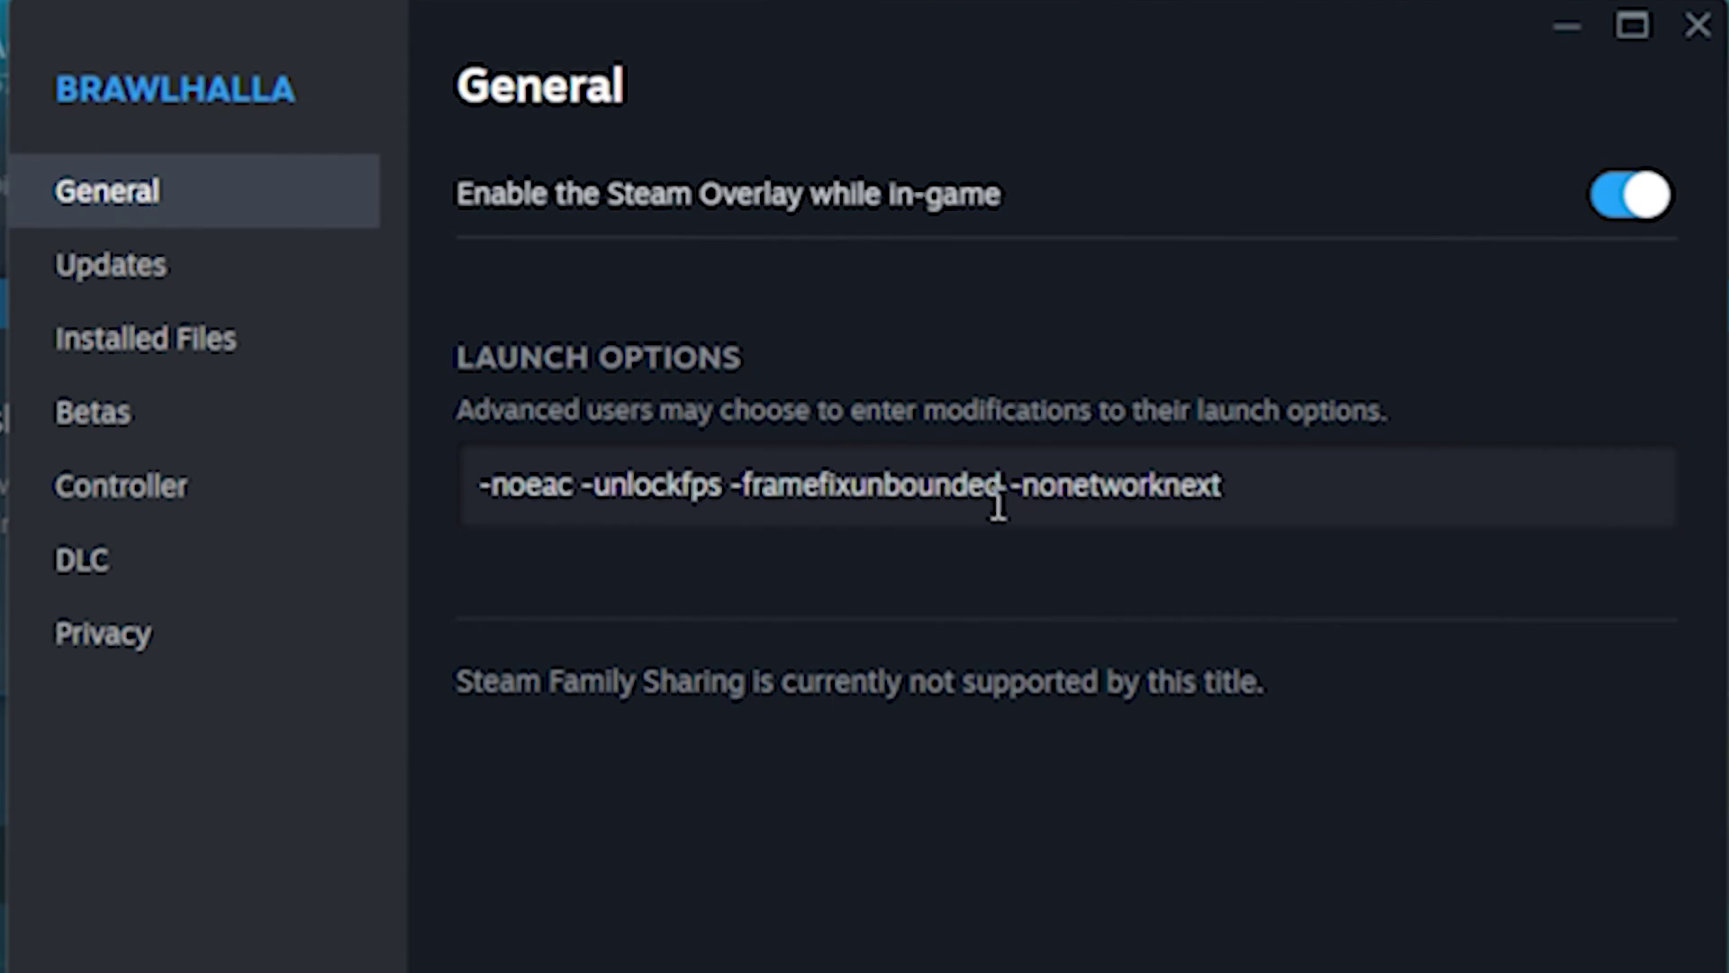
pyautogui.click(879, 442)
pyautogui.press('BackSpace')
pyautogui.press('BackSpace')
pyautogui.press('BackSpace')
pyautogui.press('BackSpace')
pyautogui.press('BackSpace')
pyautogui.press('BackSpace')
pyautogui.press('BackSpace')
pyautogui.press('BackSpace')
pyautogui.press('BackSpace')
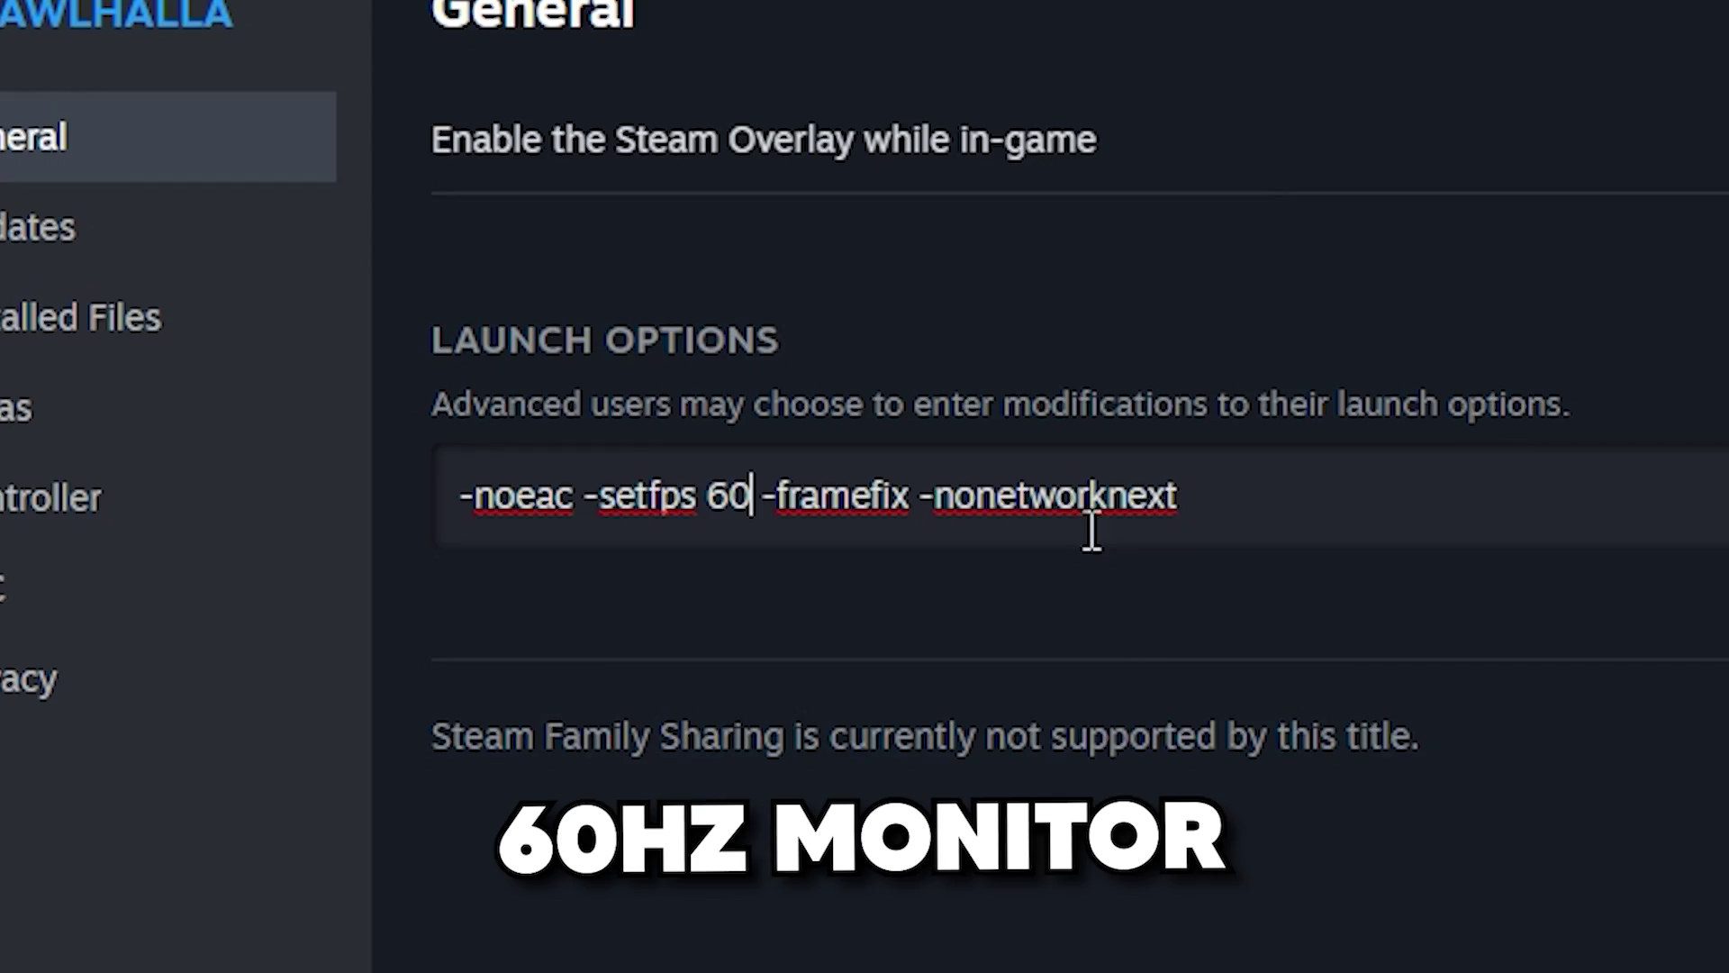
pyautogui.click(1261, 537)
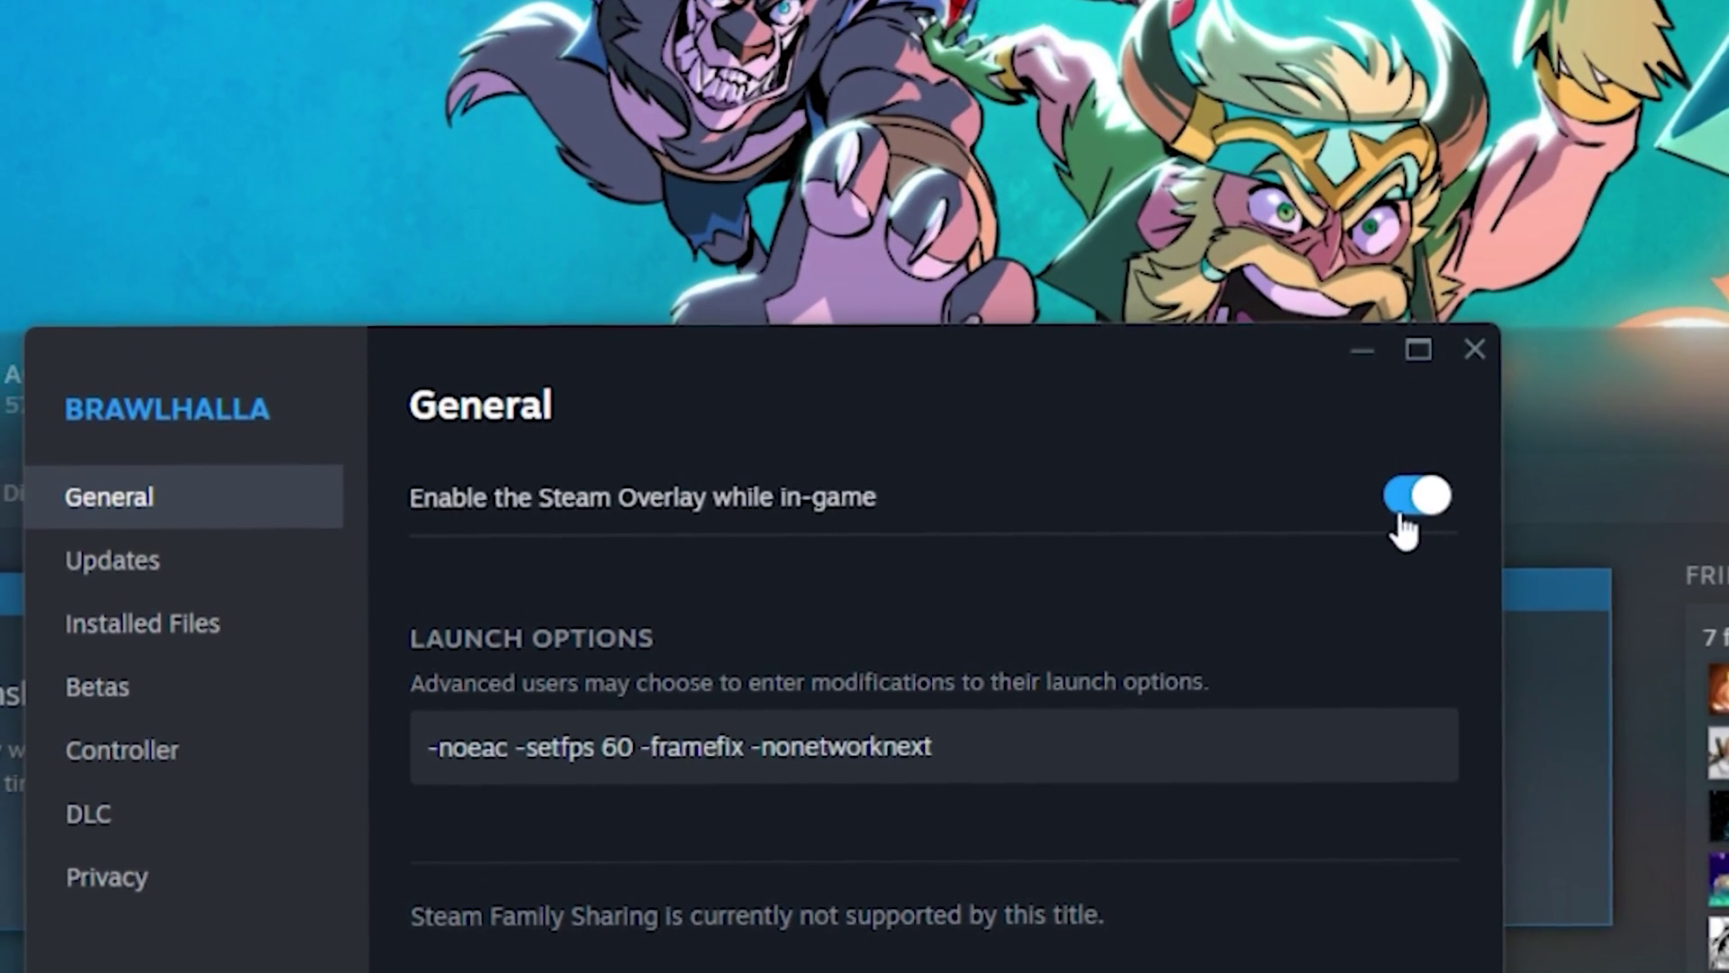
# Step: Turn off Brawlhalla's in-game Steam Overlay and stop chat messages from flashing the Steam window
pyautogui.click(1196, 292)
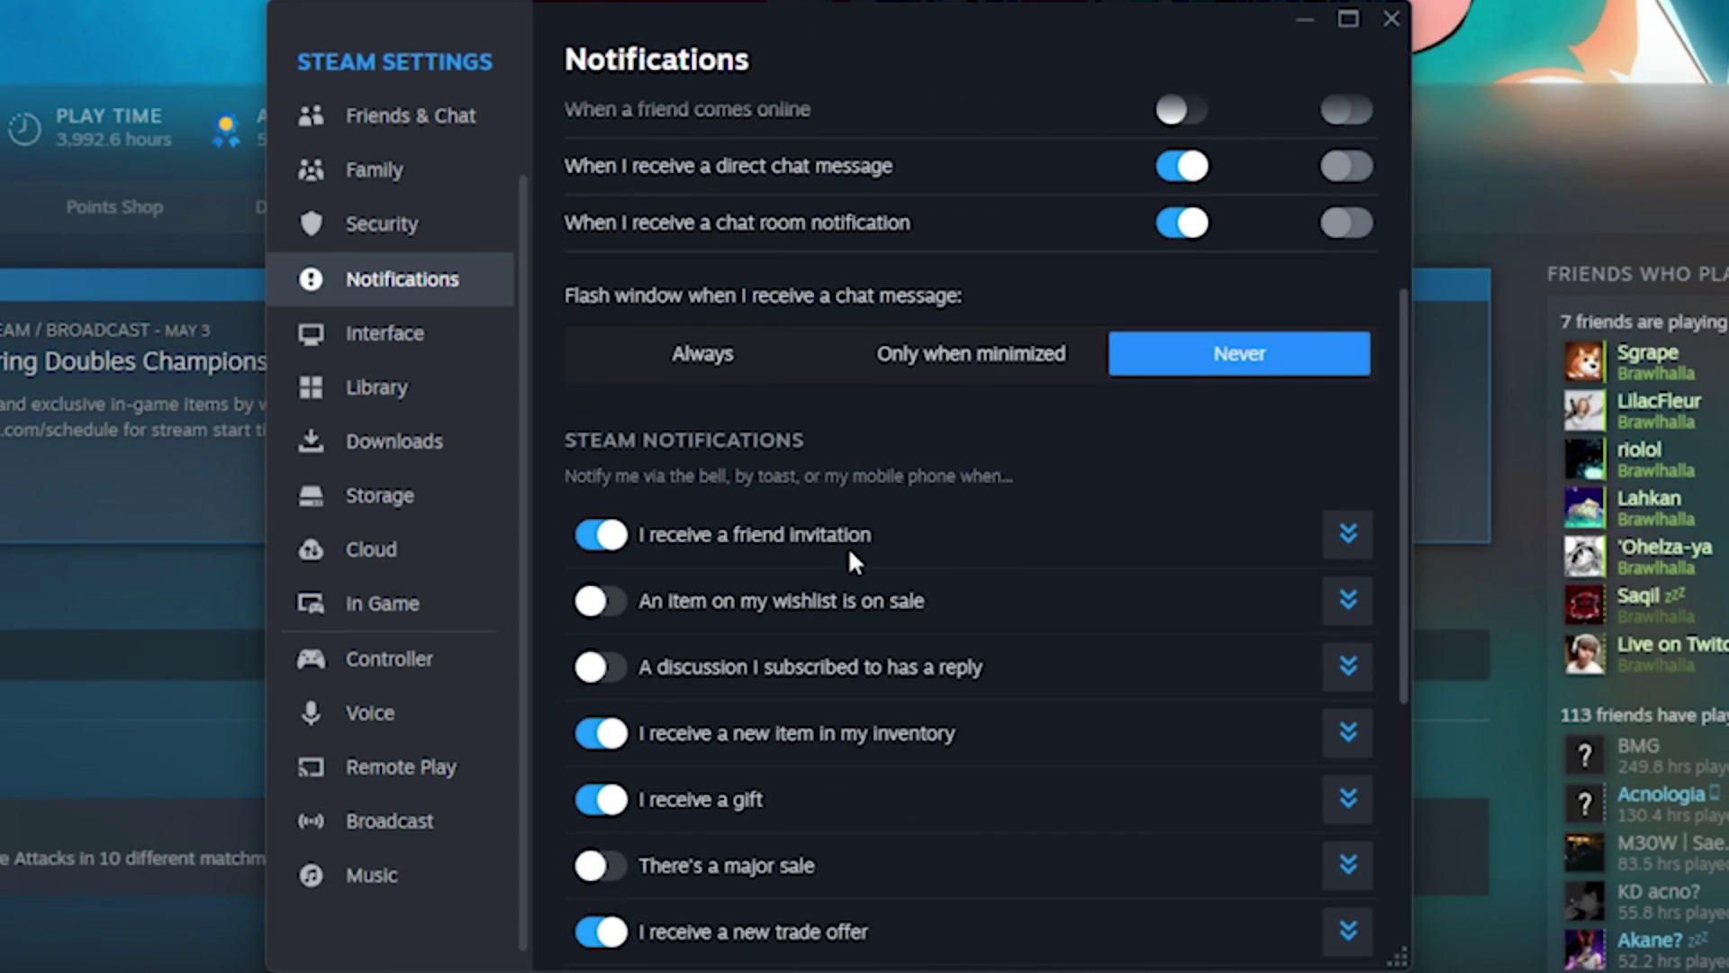
pyautogui.scroll(3, 1693, 972)
pyautogui.click(1535, 972)
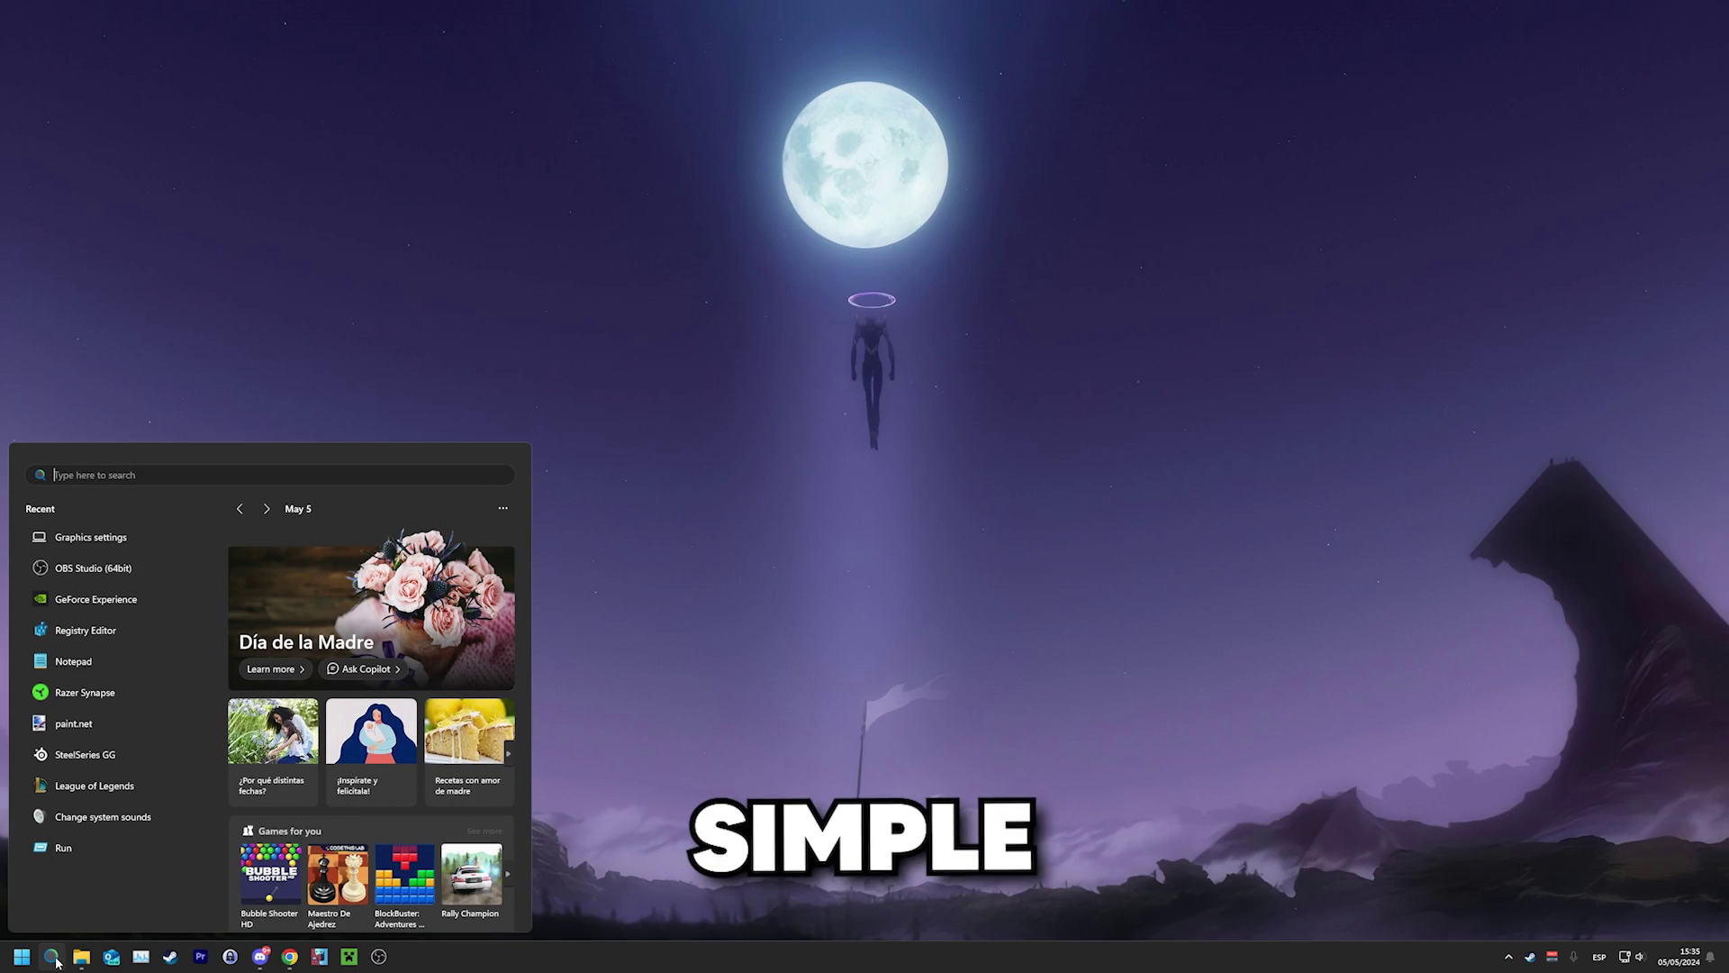
# Step: Turn on Variable refresh rate in Windows default graphics settings, then search for 'xboxgame bar'
pyautogui.write('graphics settings')
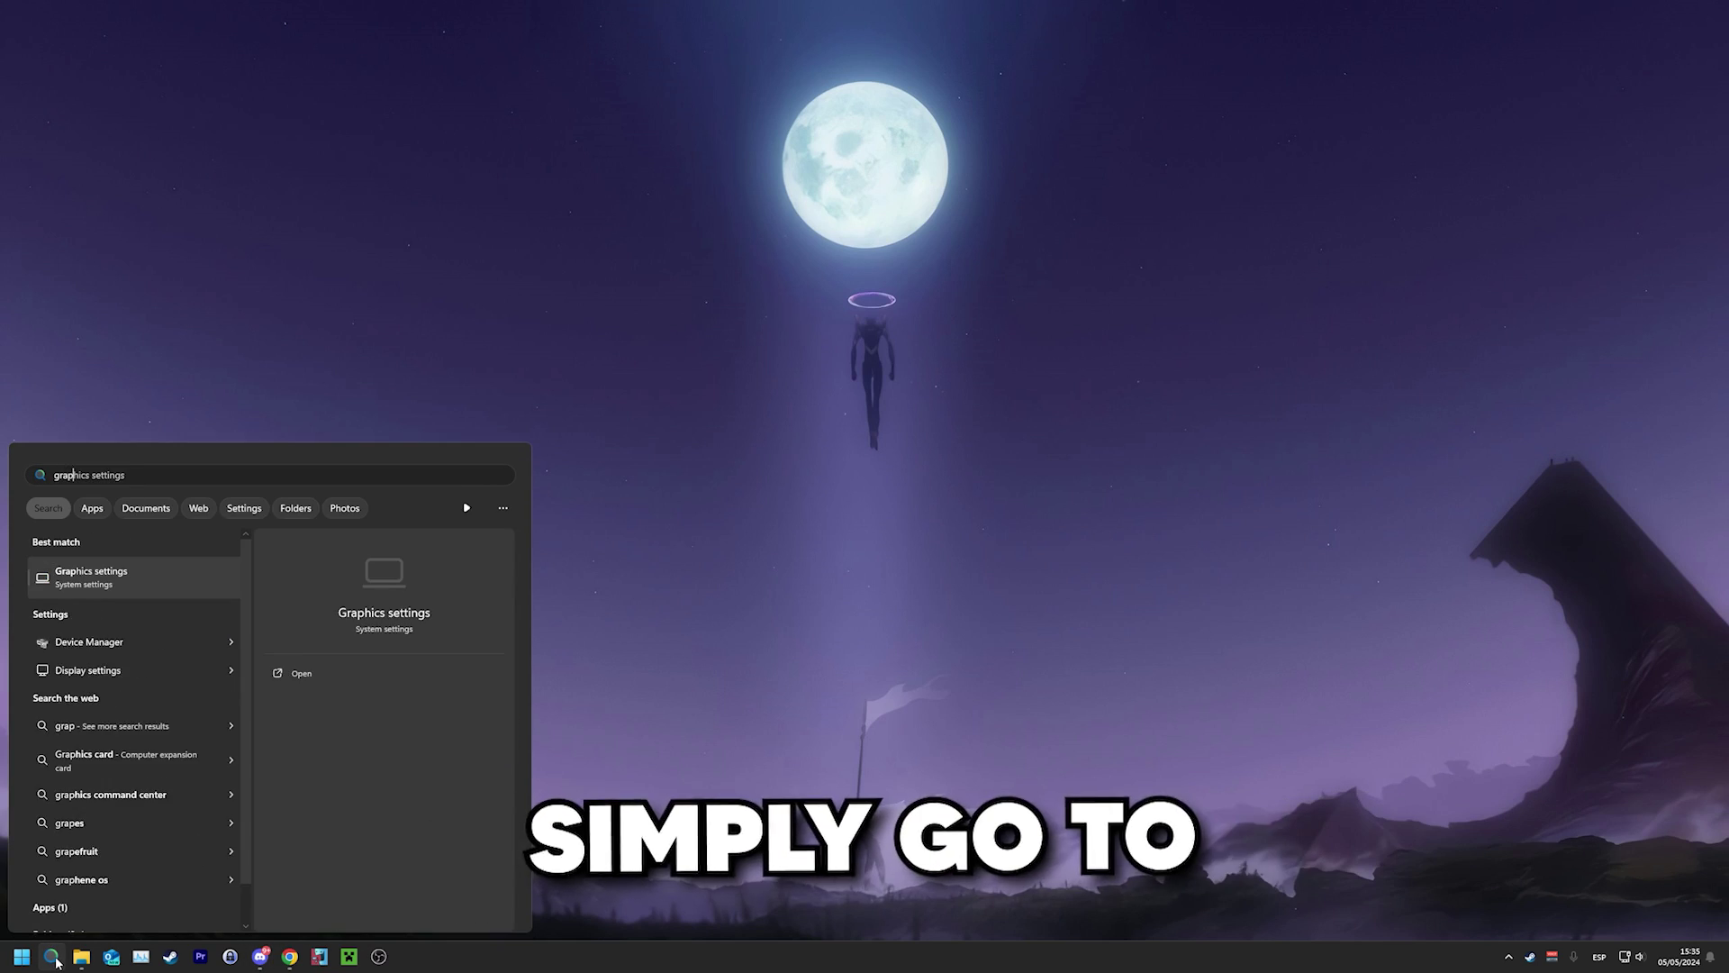
pyautogui.click(208, 619)
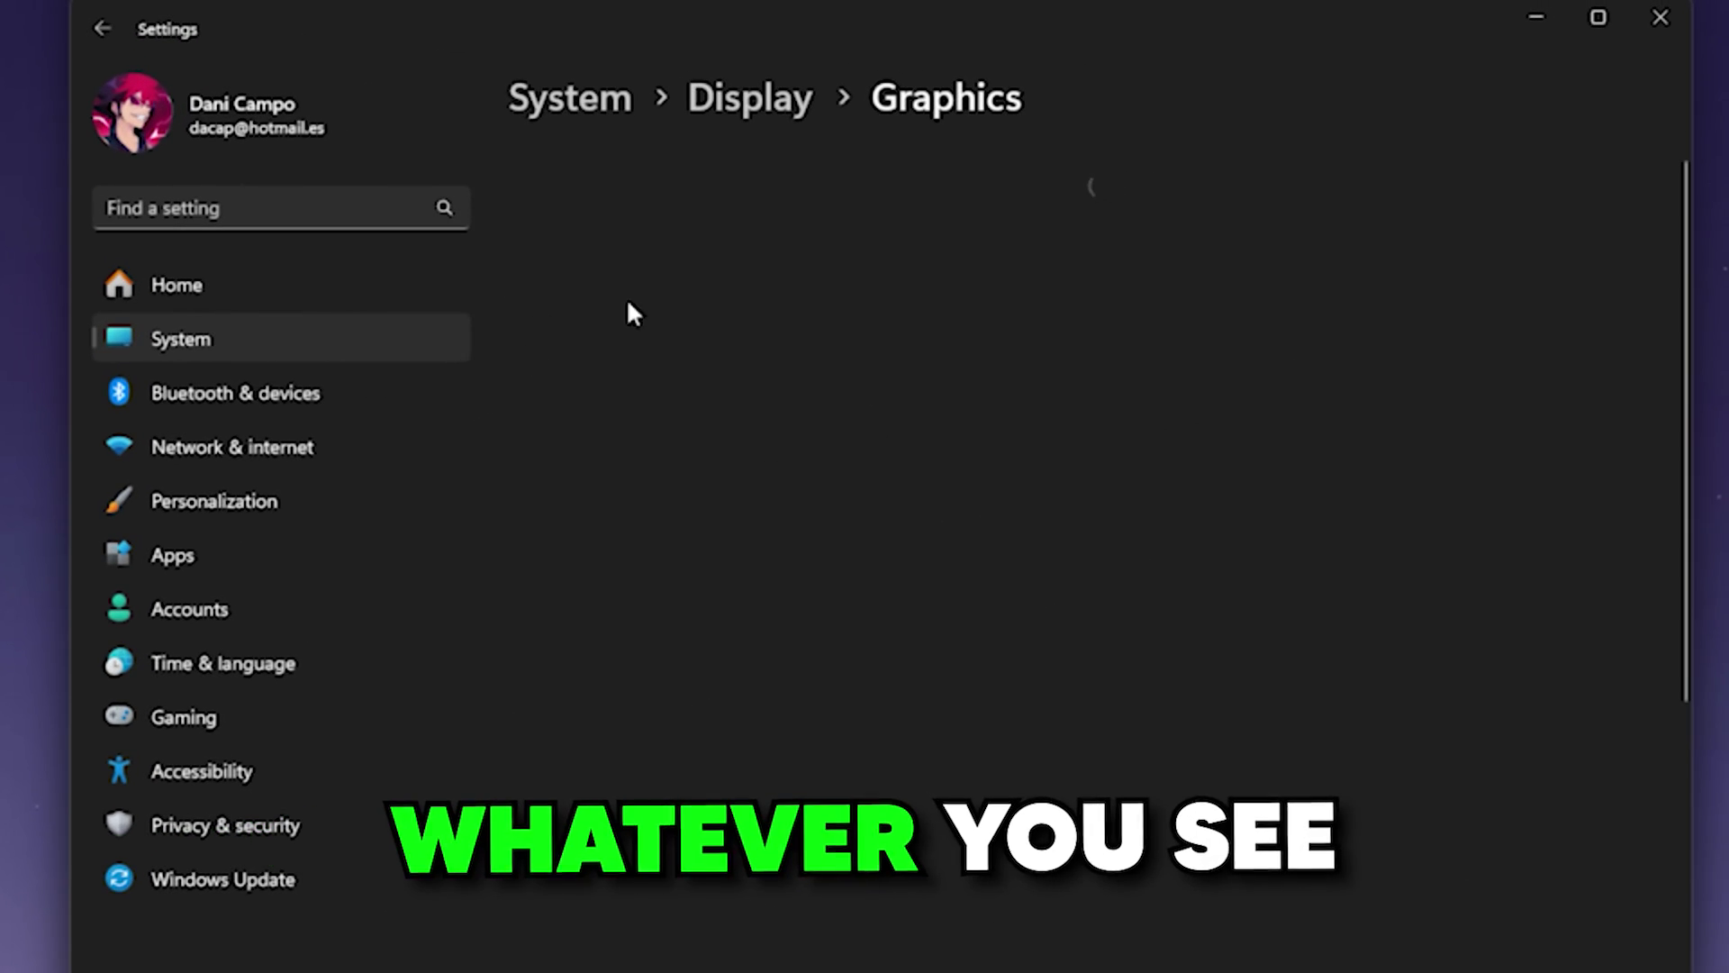
pyautogui.click(636, 235)
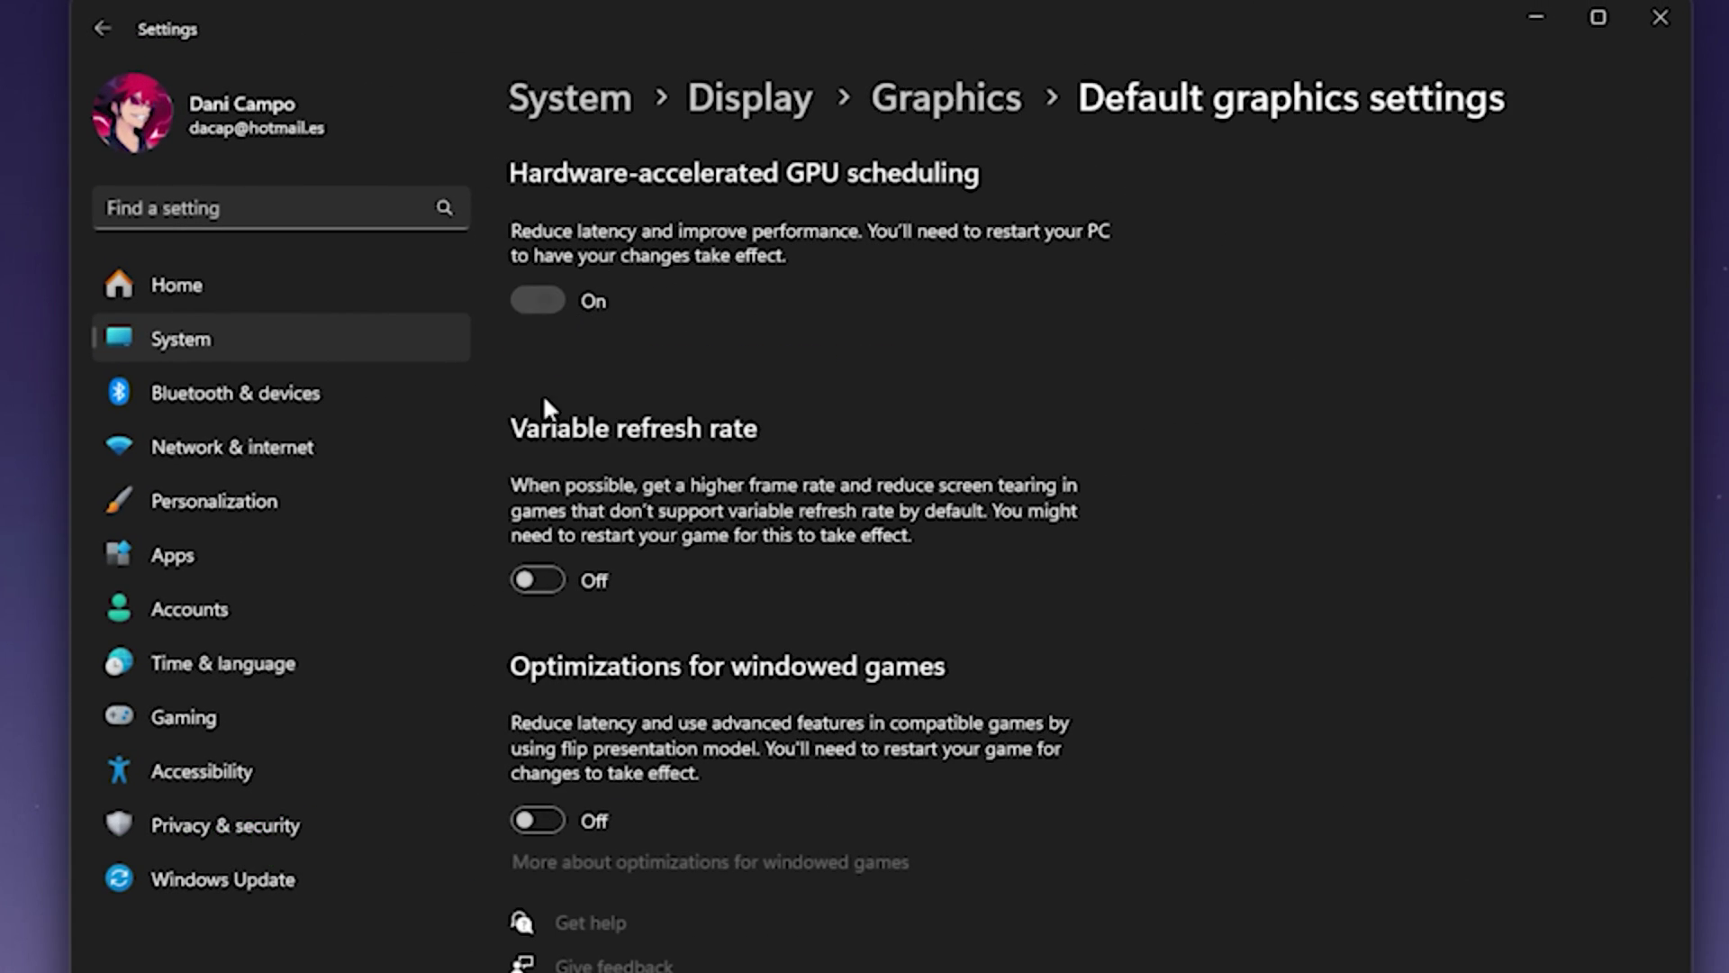
pyautogui.click(539, 543)
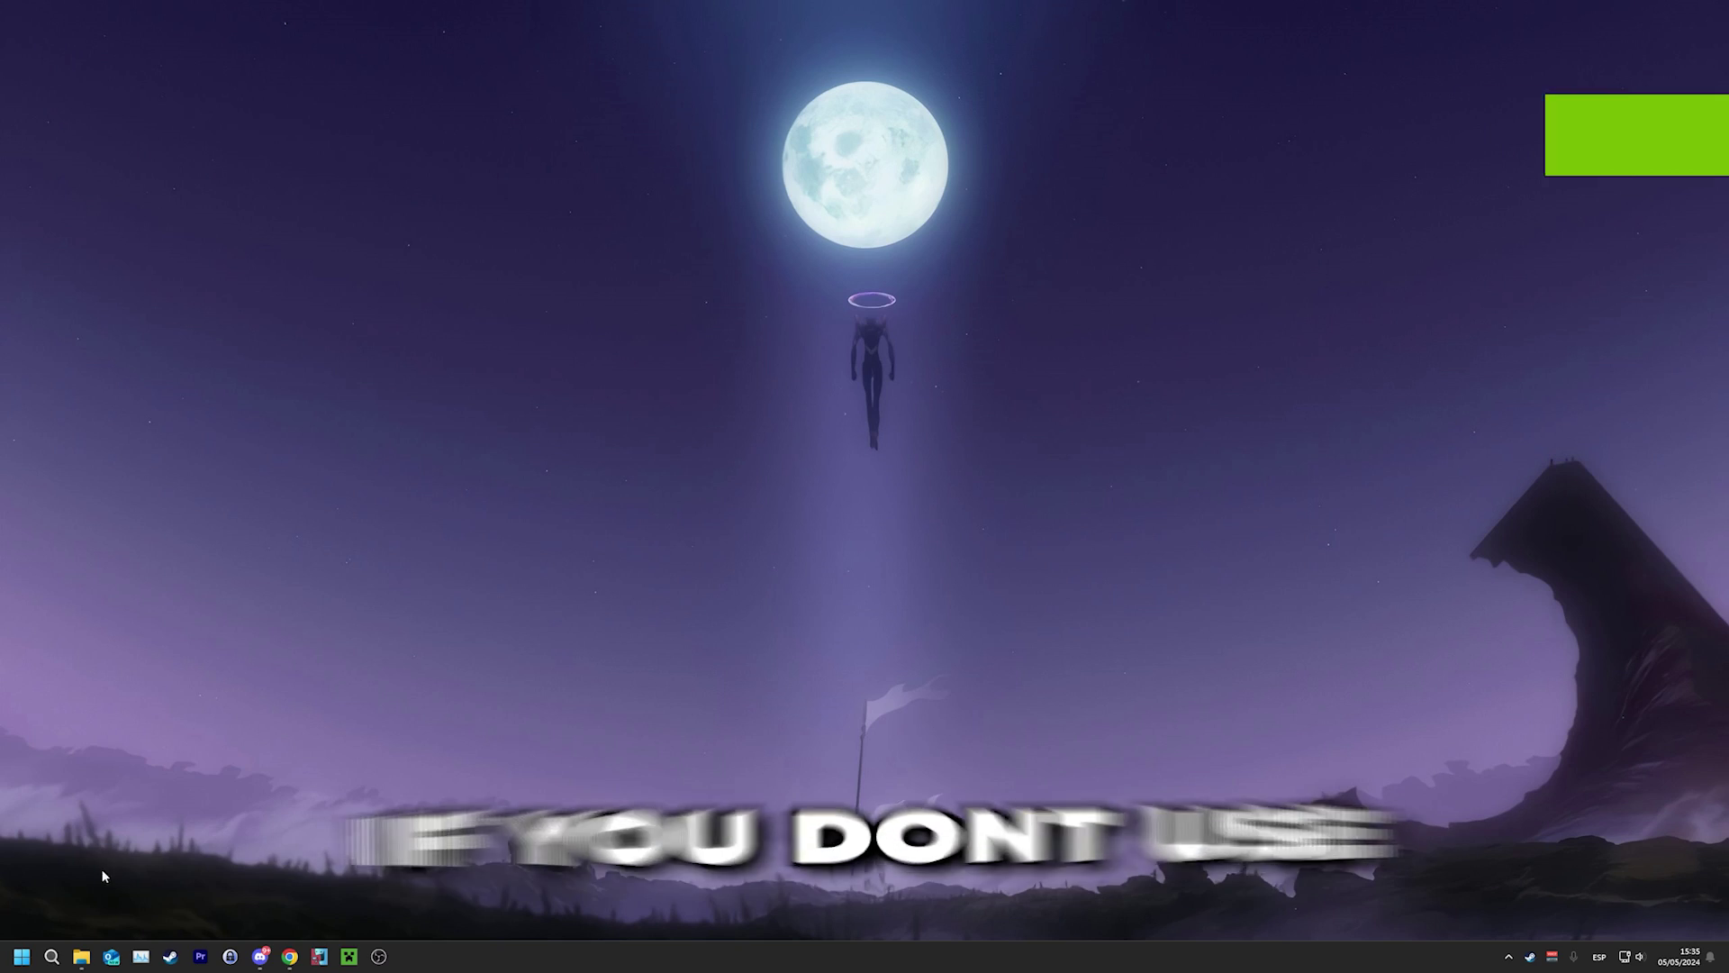
pyautogui.press('super')
pyautogui.write('xbox')
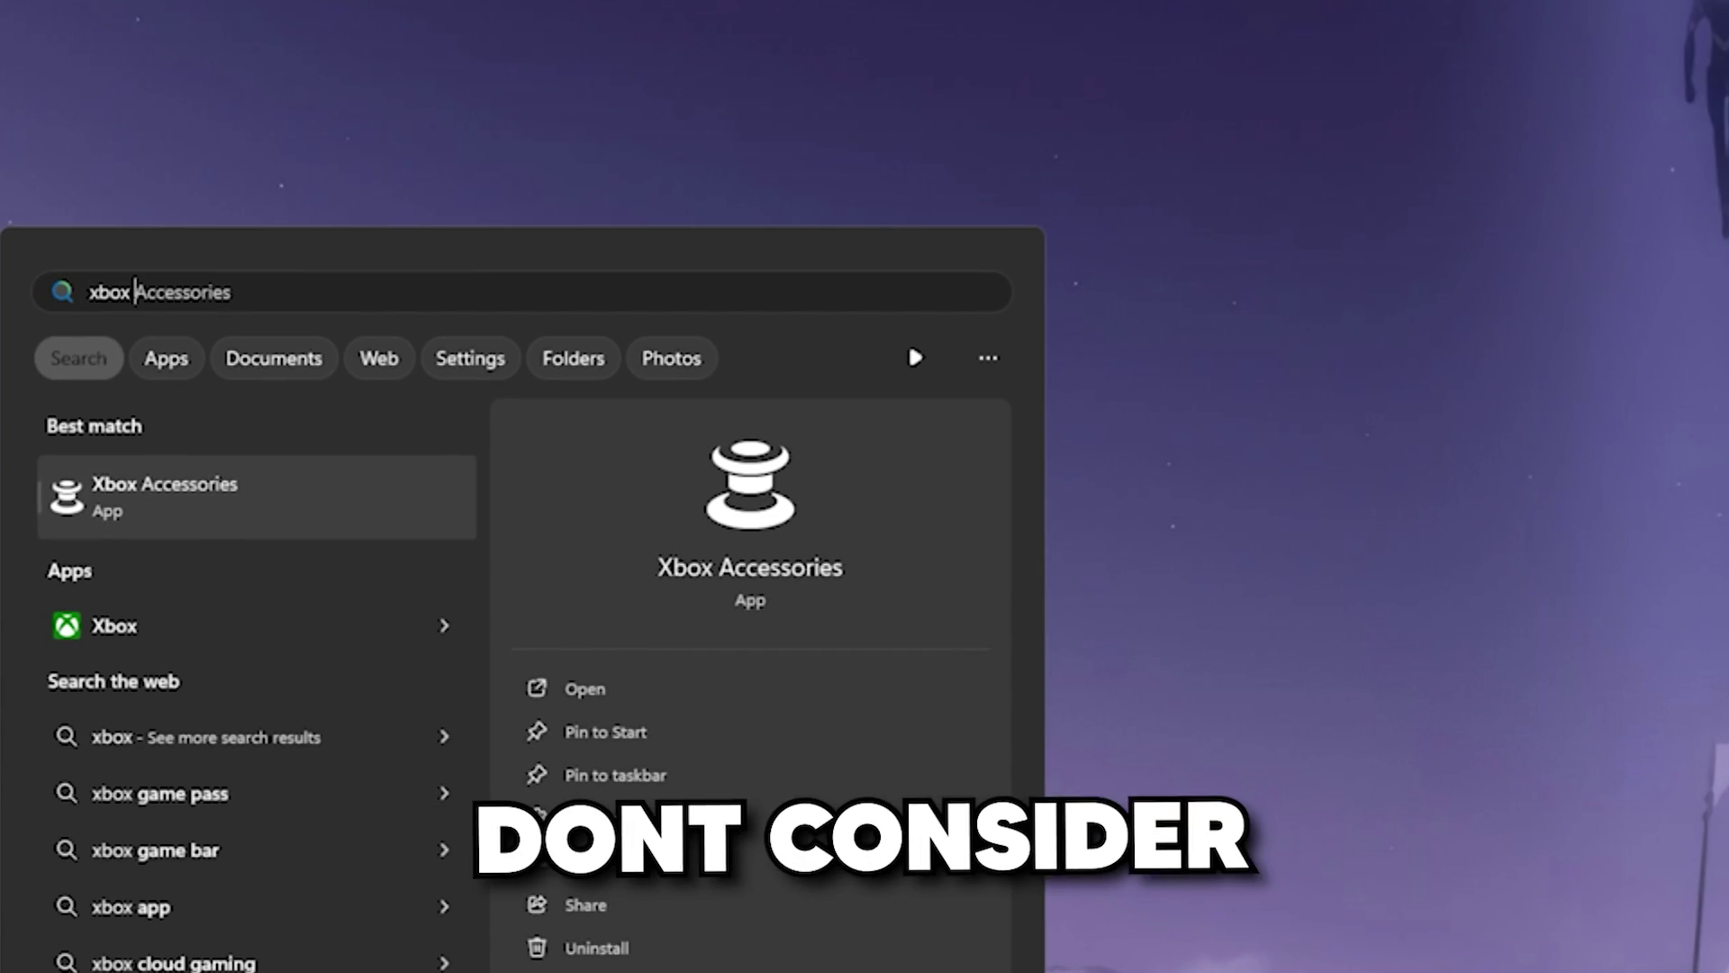
pyautogui.write('game bar')
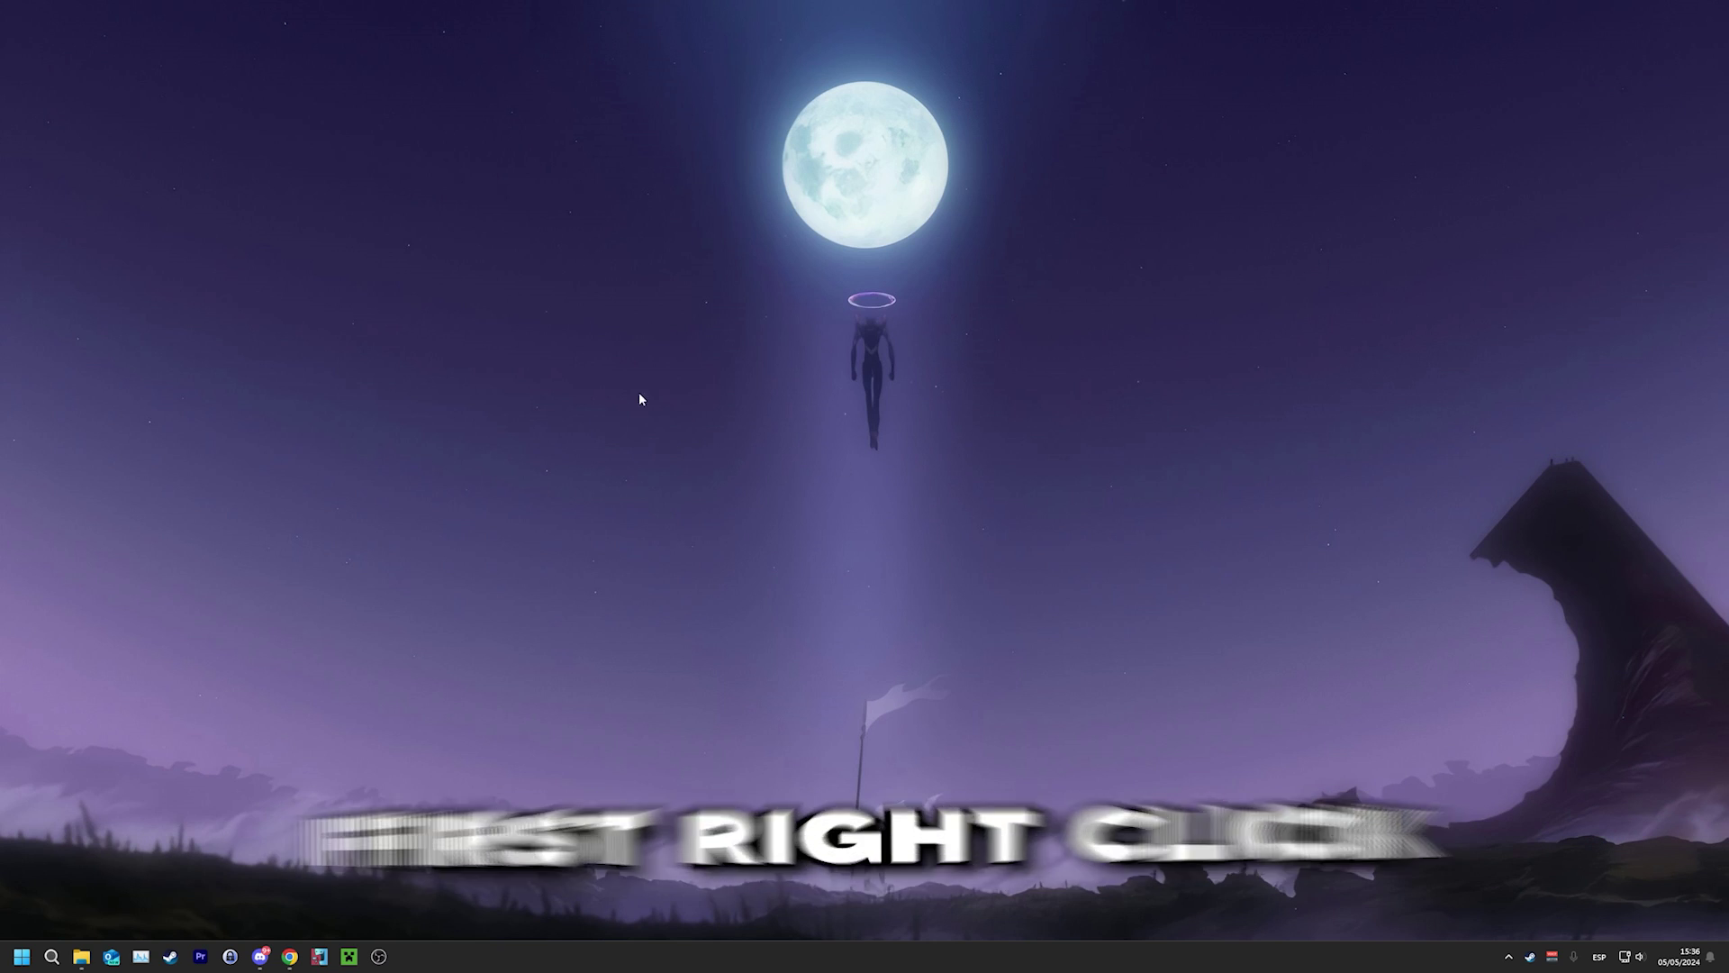
# Step: Keep NVIDIA scaling on the GPU and set brawlhallagame.exe to Prefer maximum performance with vertical sync Off
pyautogui.rightClick(755, 428)
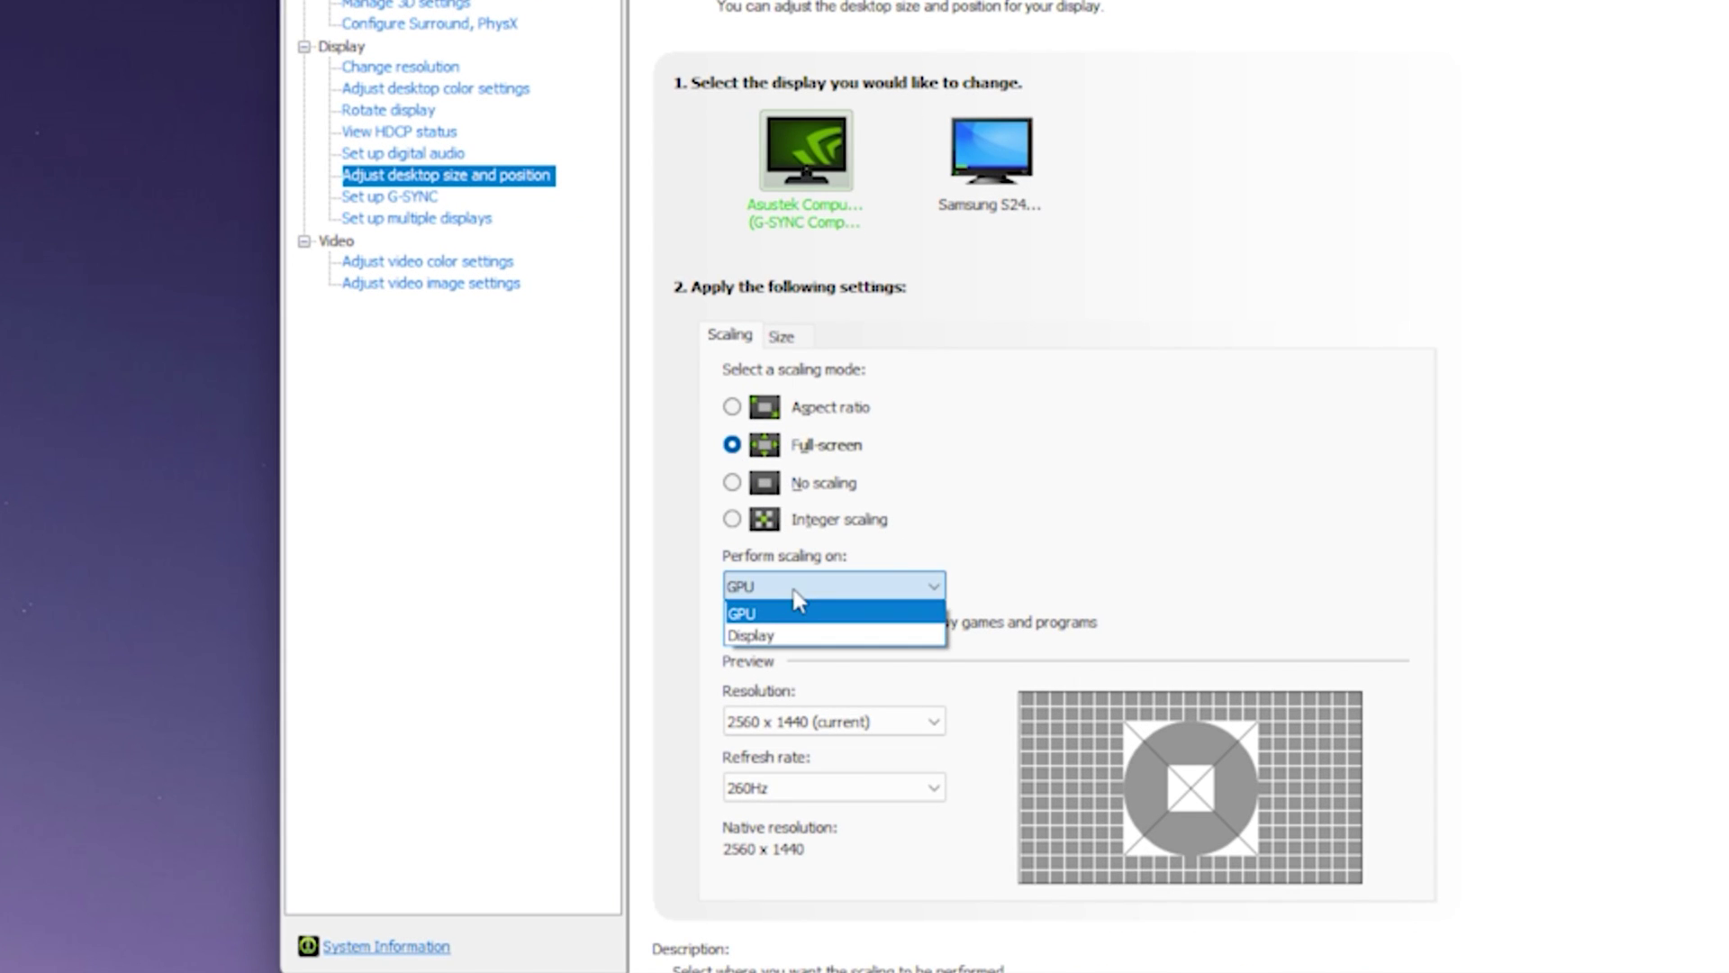
pyautogui.click(796, 610)
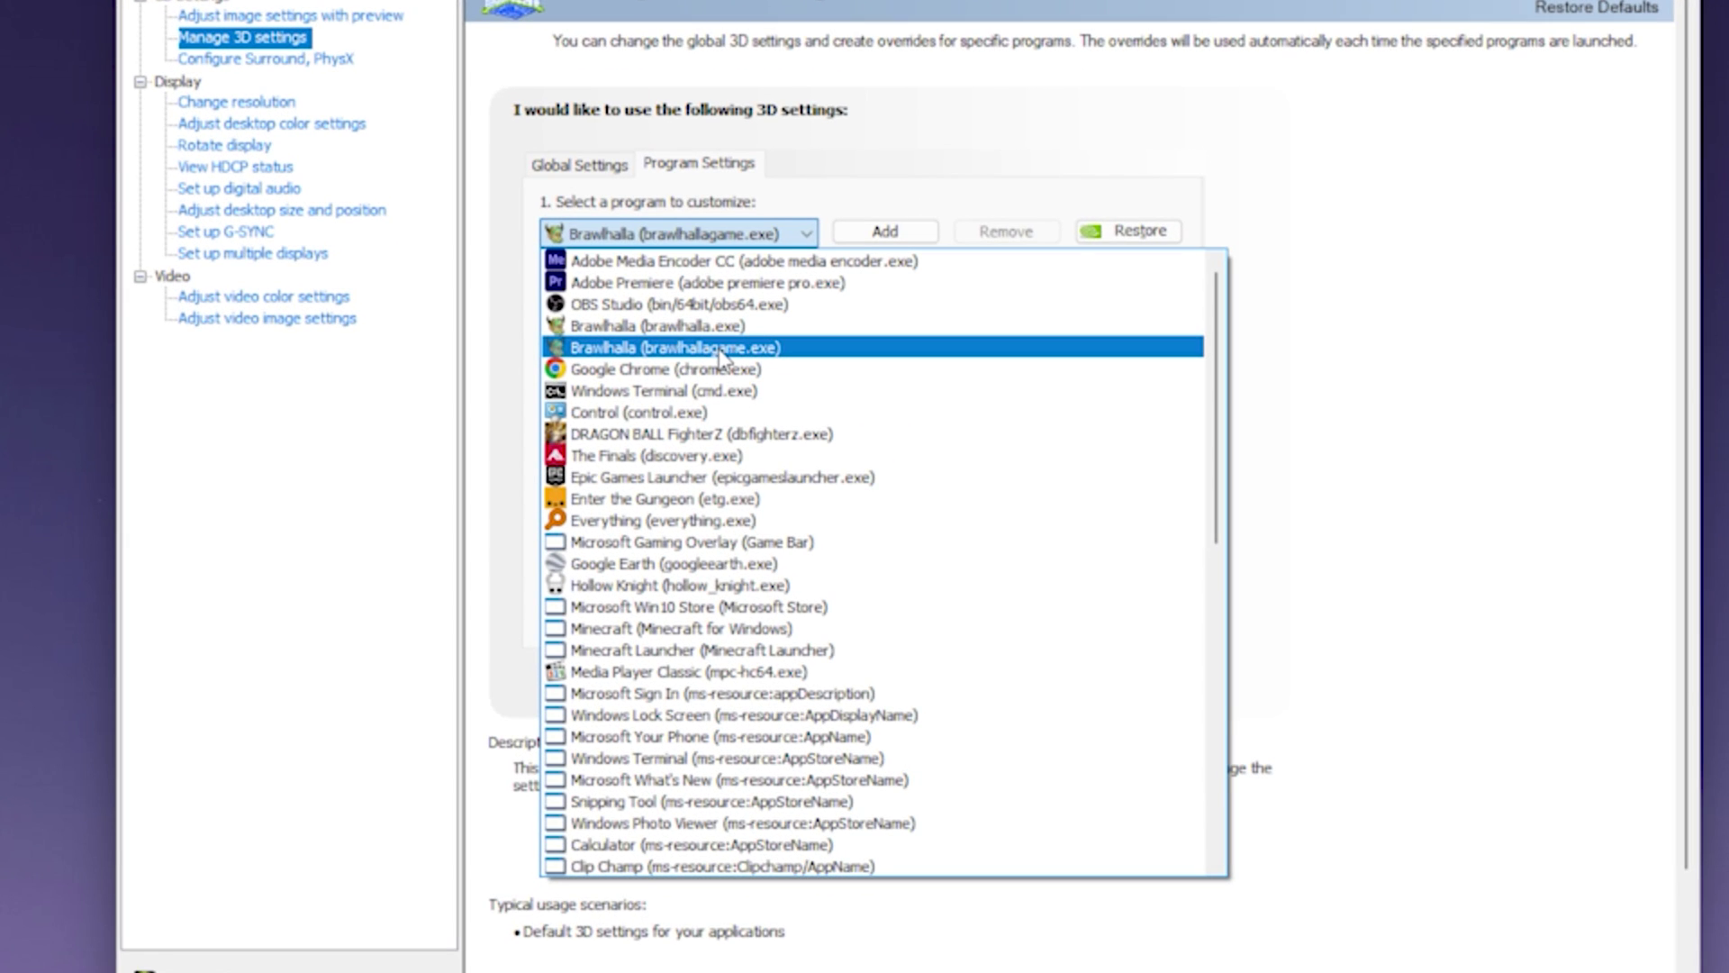
pyautogui.click(720, 352)
pyautogui.click(986, 448)
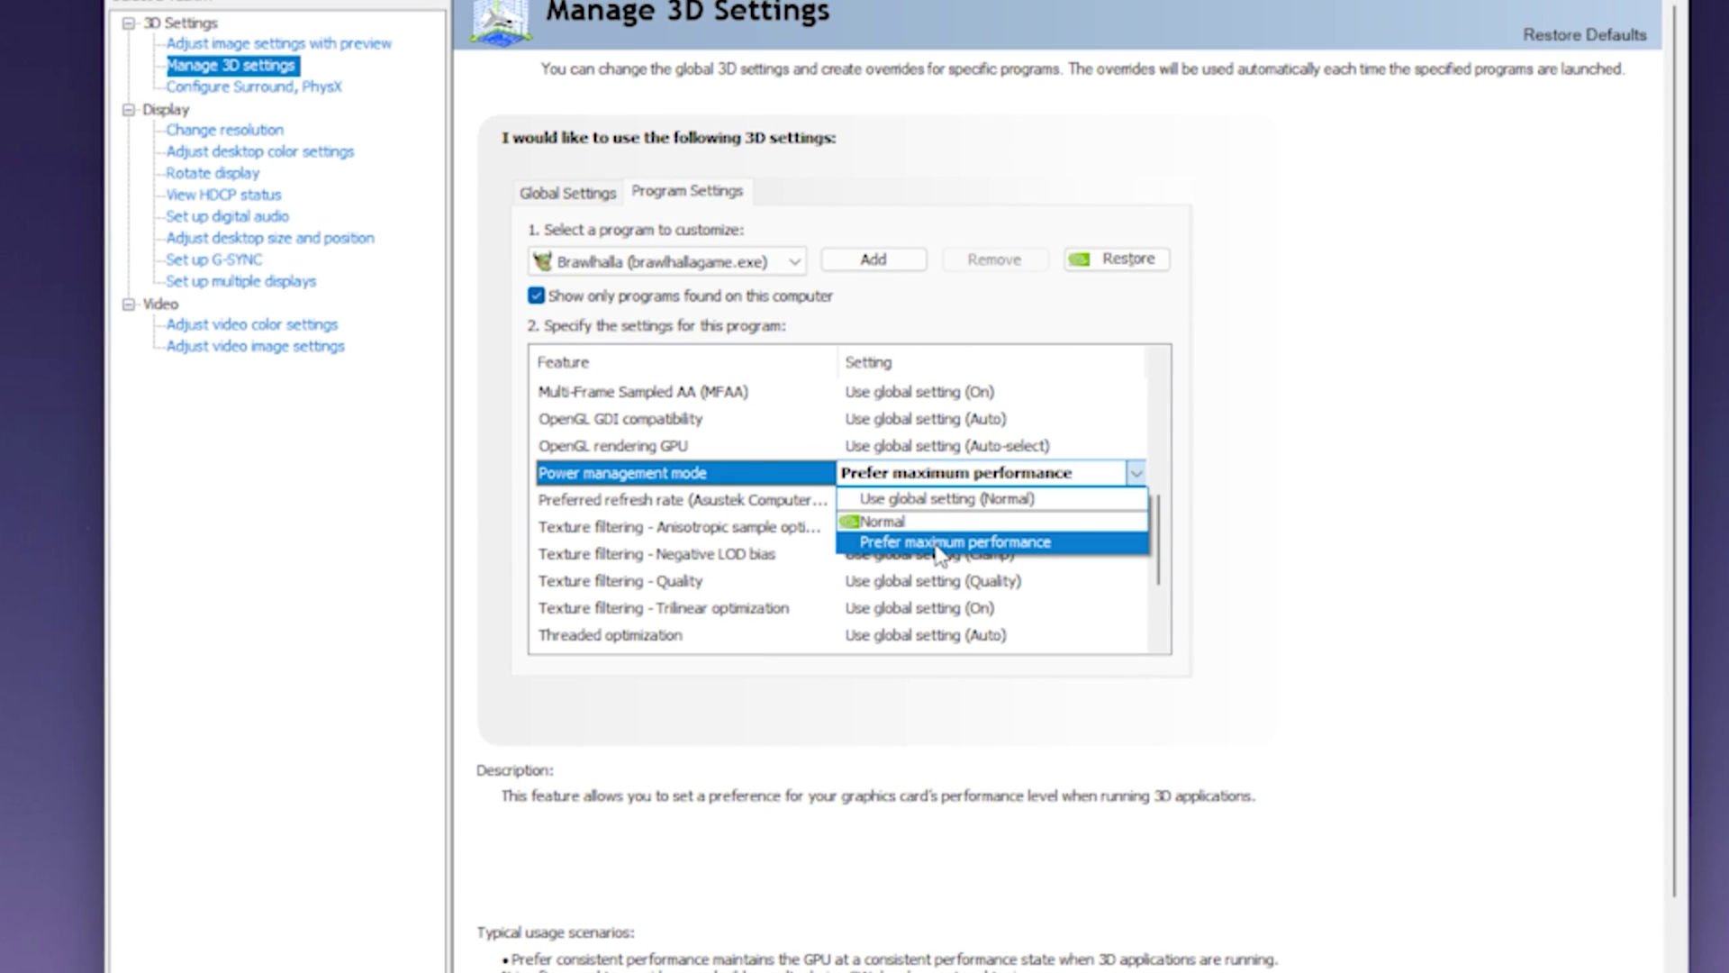
pyautogui.scroll(-2, 1151, 522)
pyautogui.click(866, 555)
pyautogui.click(872, 623)
pyautogui.scroll(4, 900, 540)
pyautogui.click(892, 473)
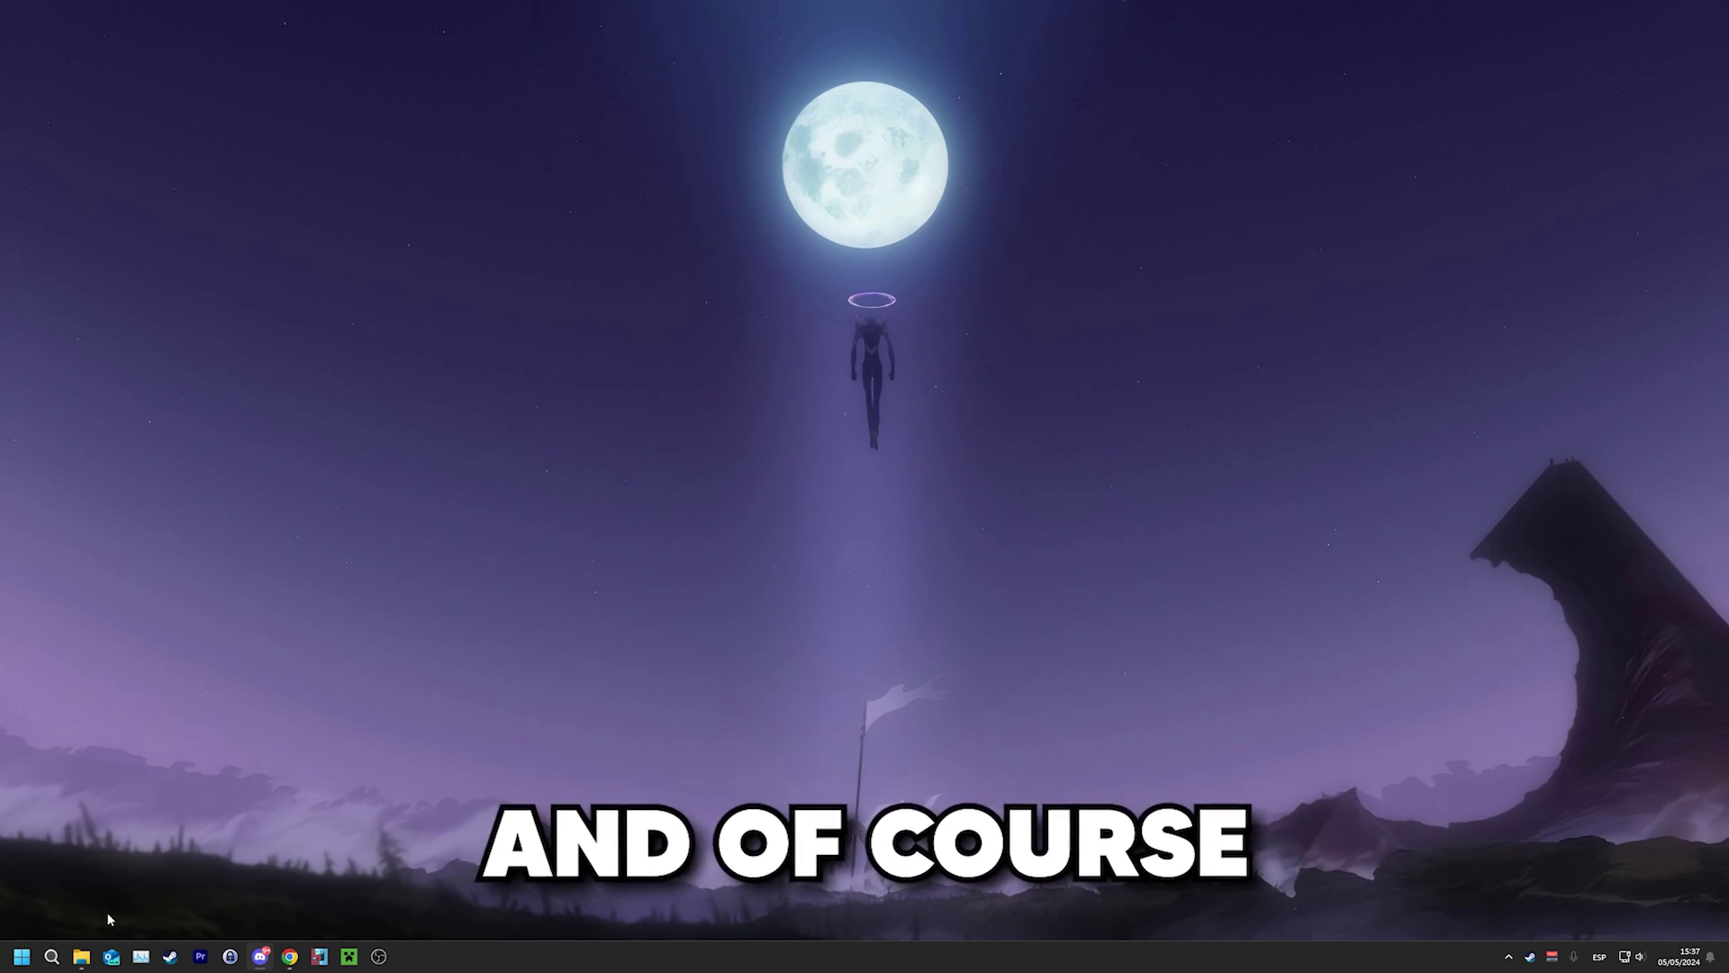
# Step: Confirm GeForce Experience has the latest Game Ready driver 552.22, then disable Discord's hardware acceleration
pyautogui.click(52, 957)
pyautogui.write('gef')
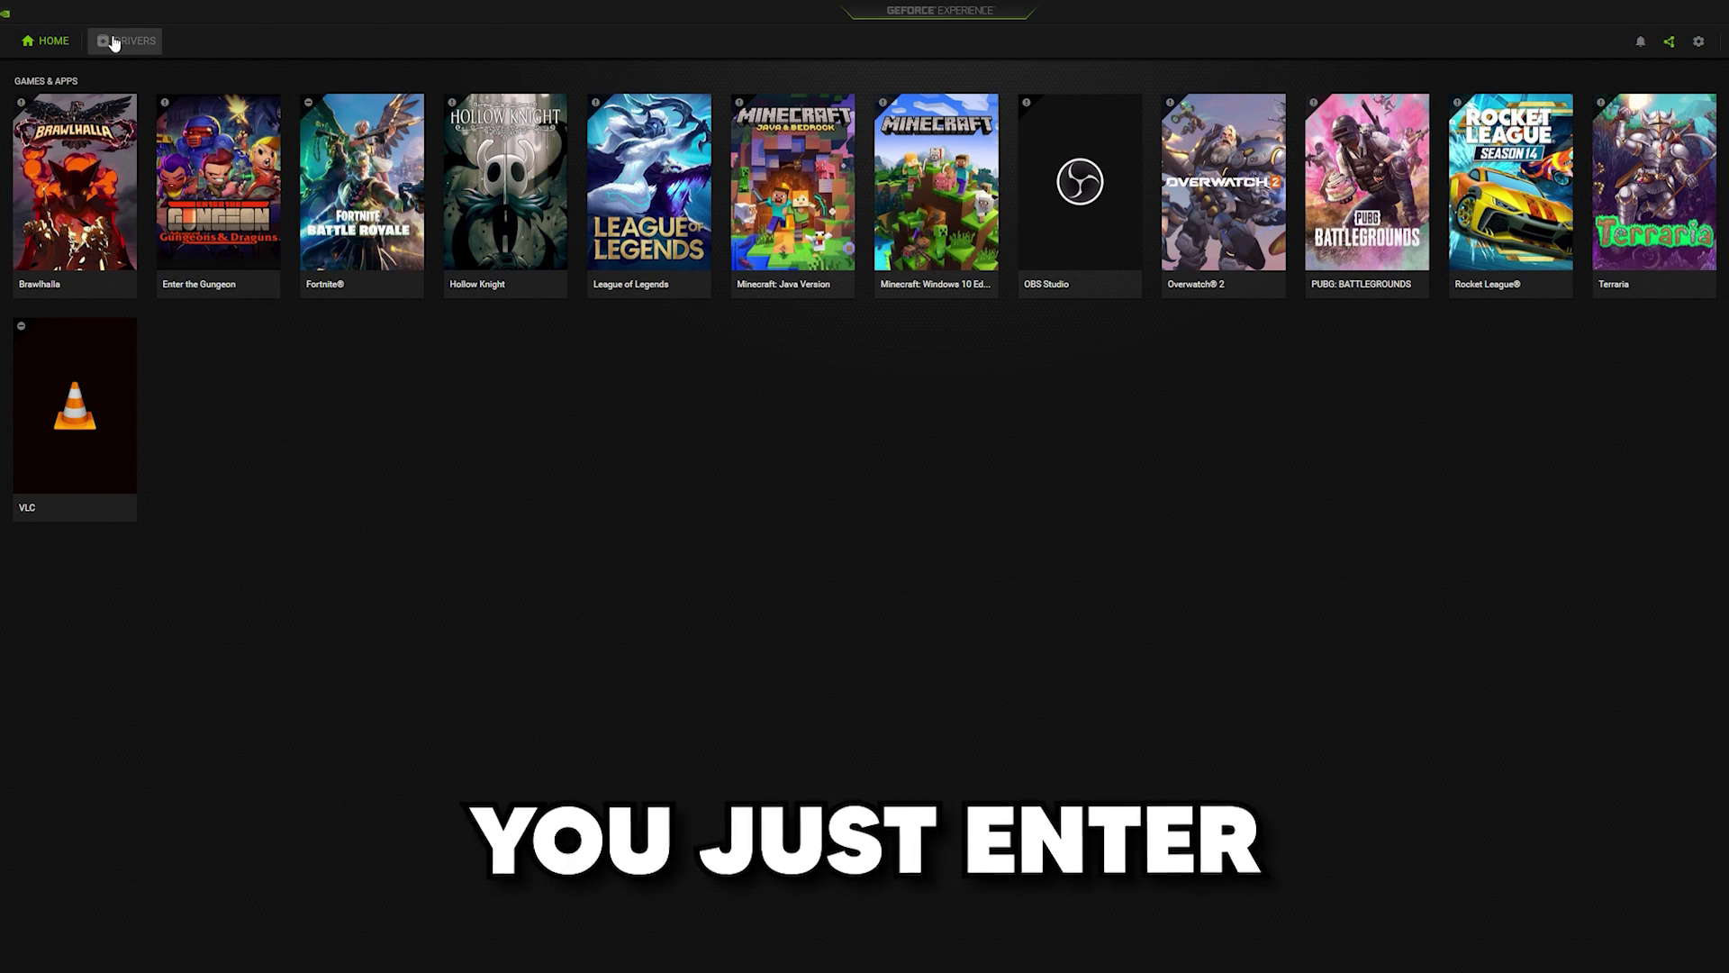
pyautogui.click(115, 41)
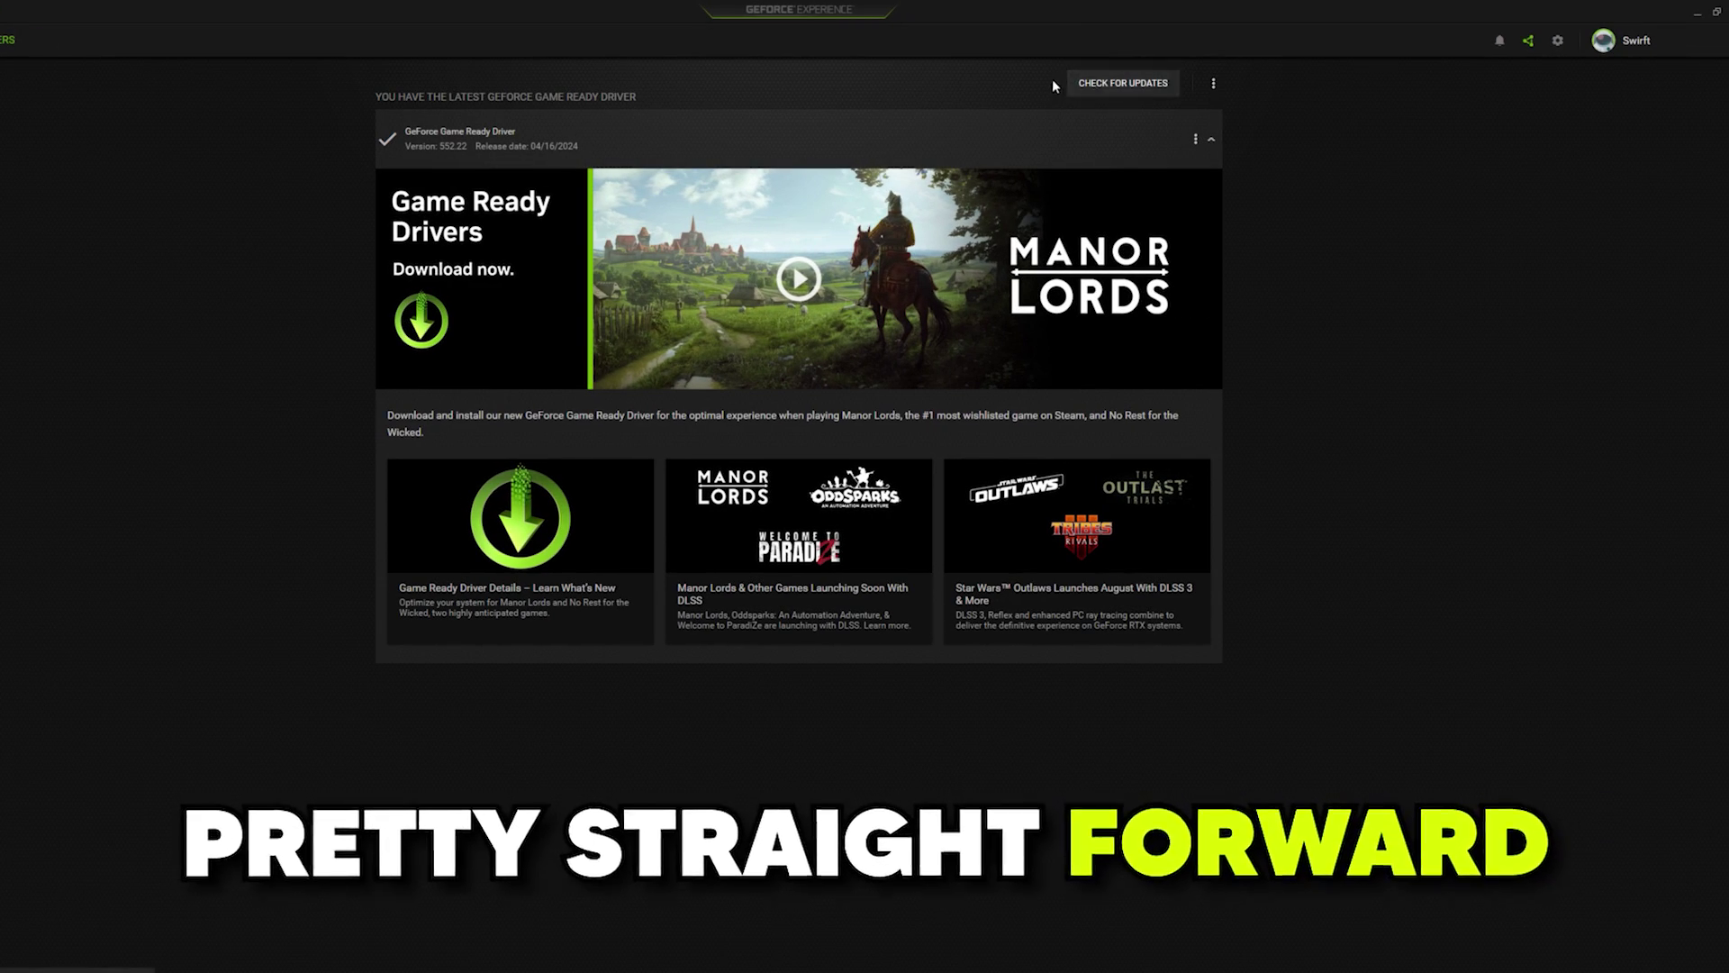
pyautogui.click(528, 144)
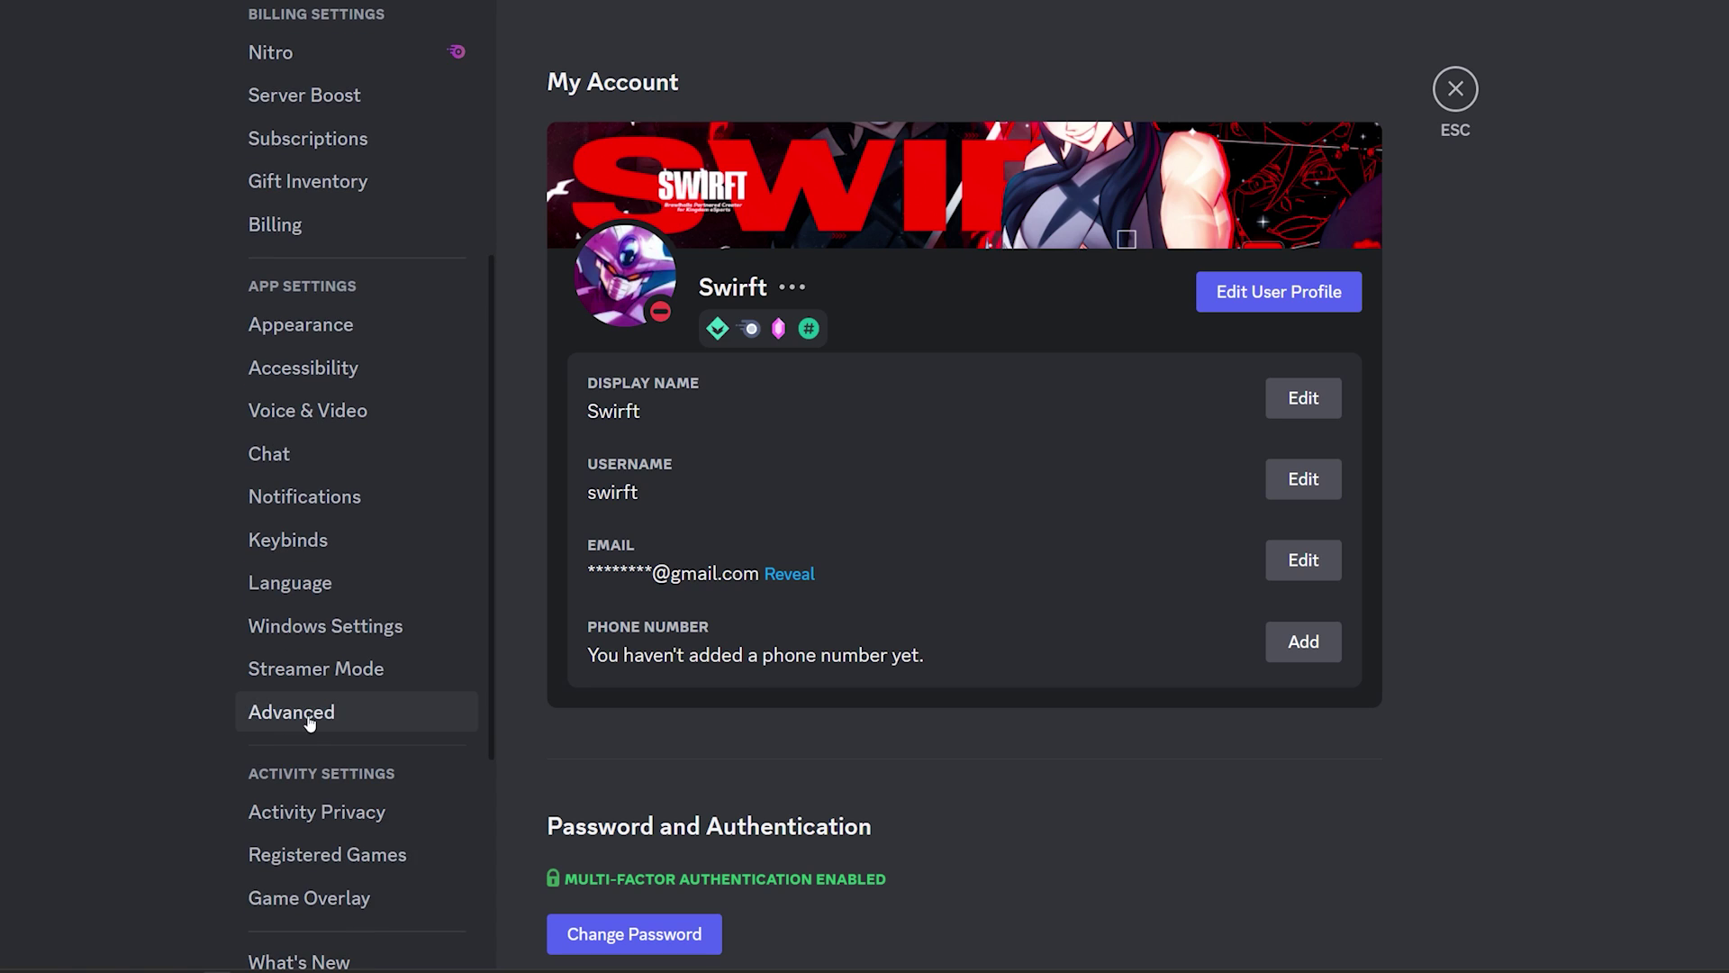
pyautogui.click(311, 715)
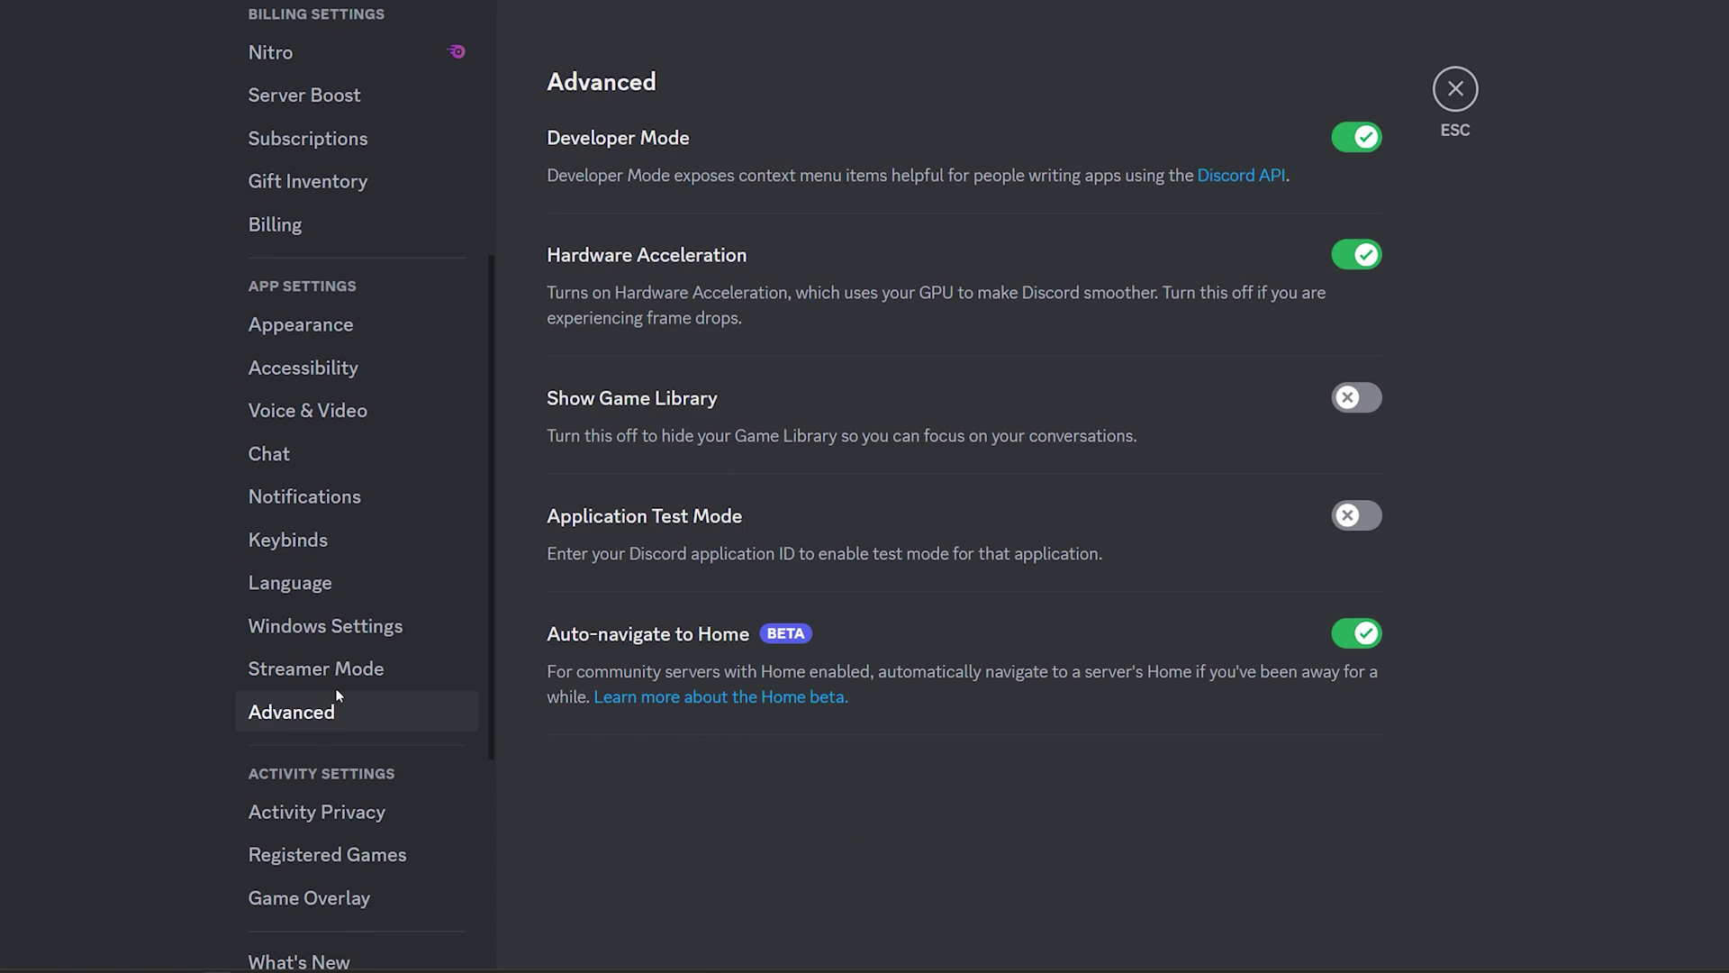
pyautogui.click(1361, 258)
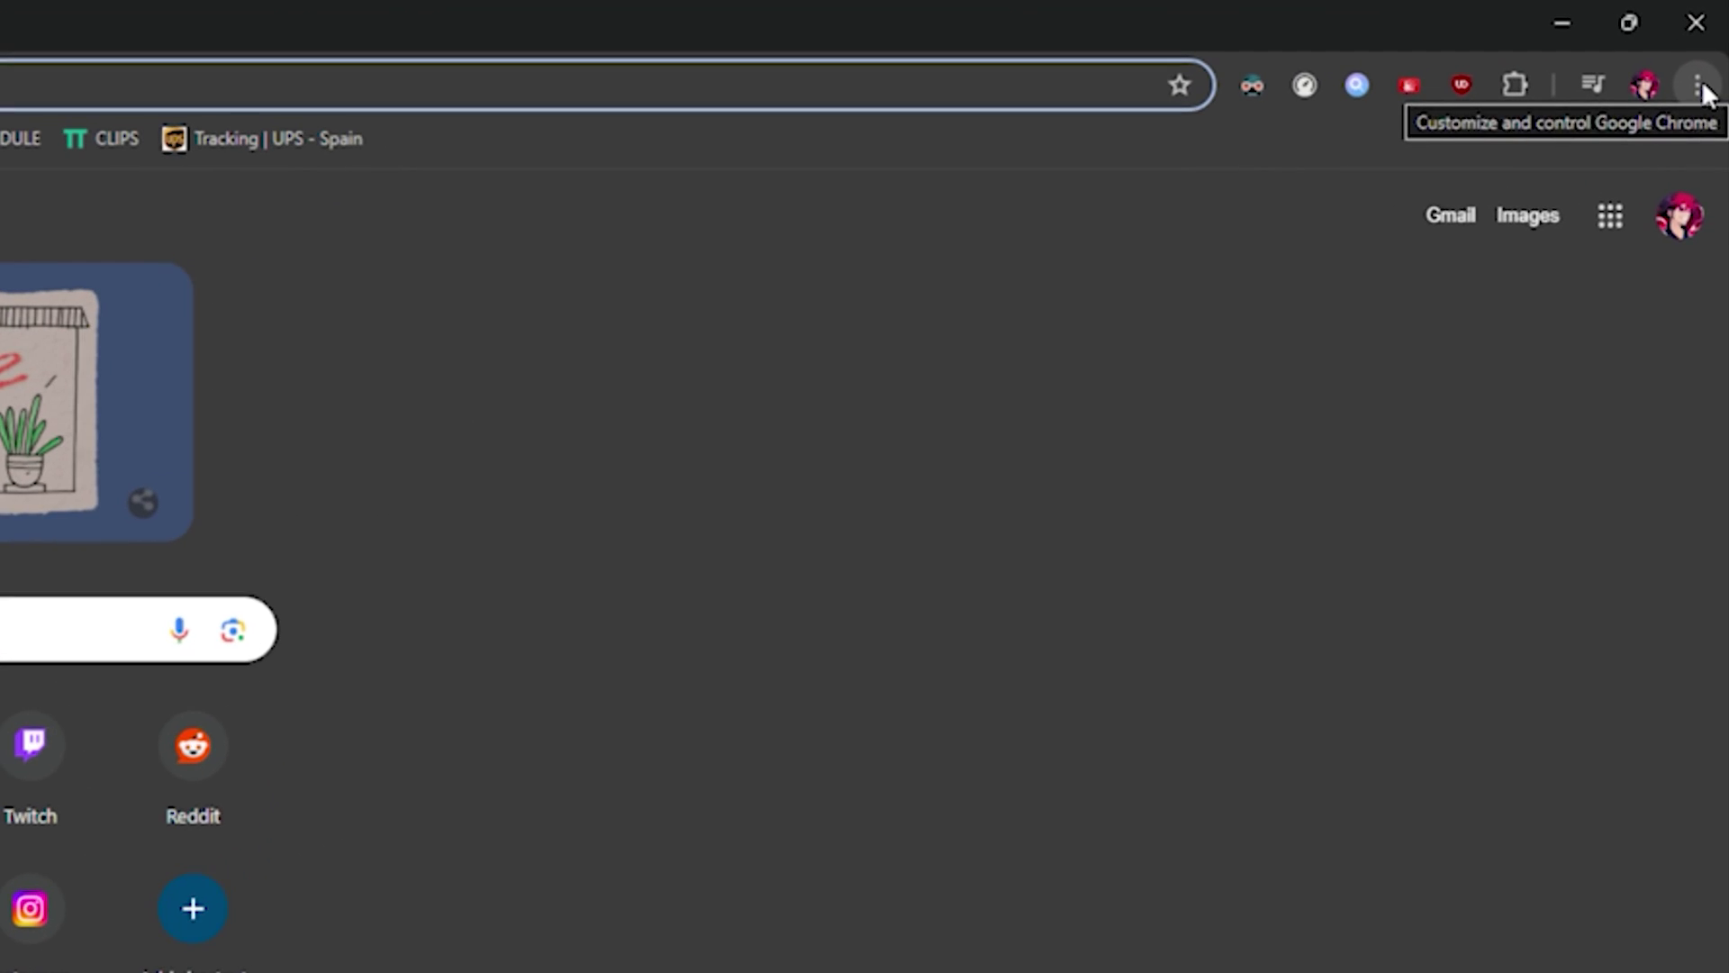
# Step: Go to the System section of Chrome's settings
pyautogui.click(1700, 82)
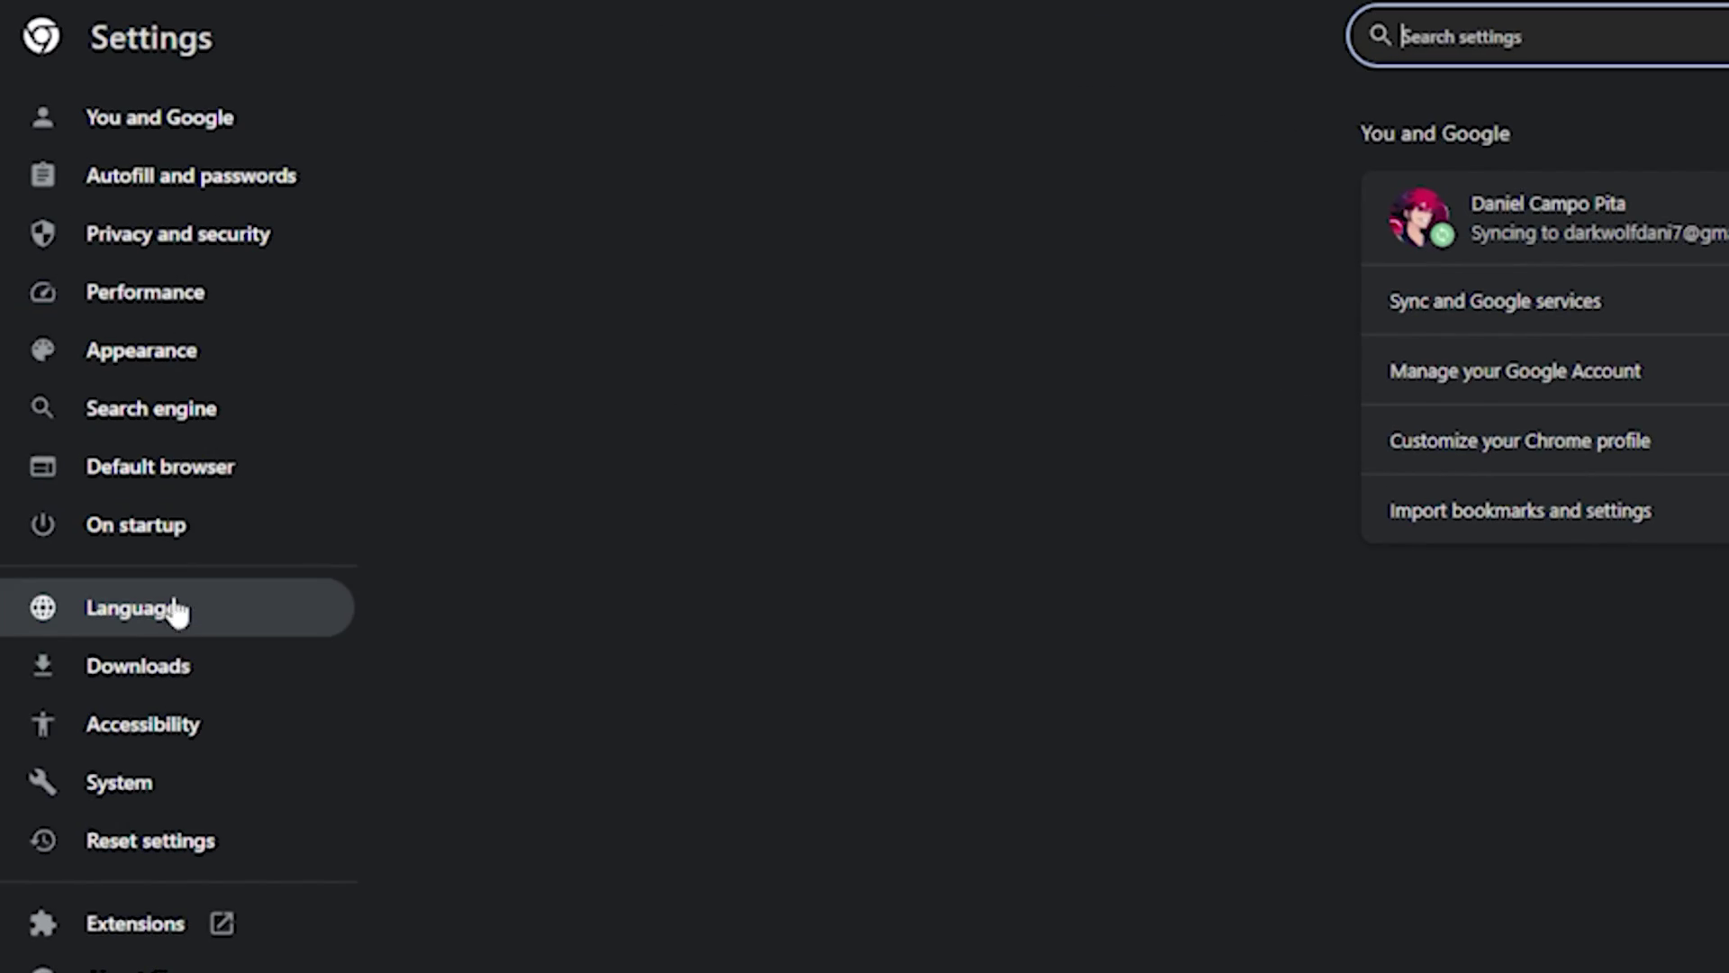
pyautogui.click(216, 780)
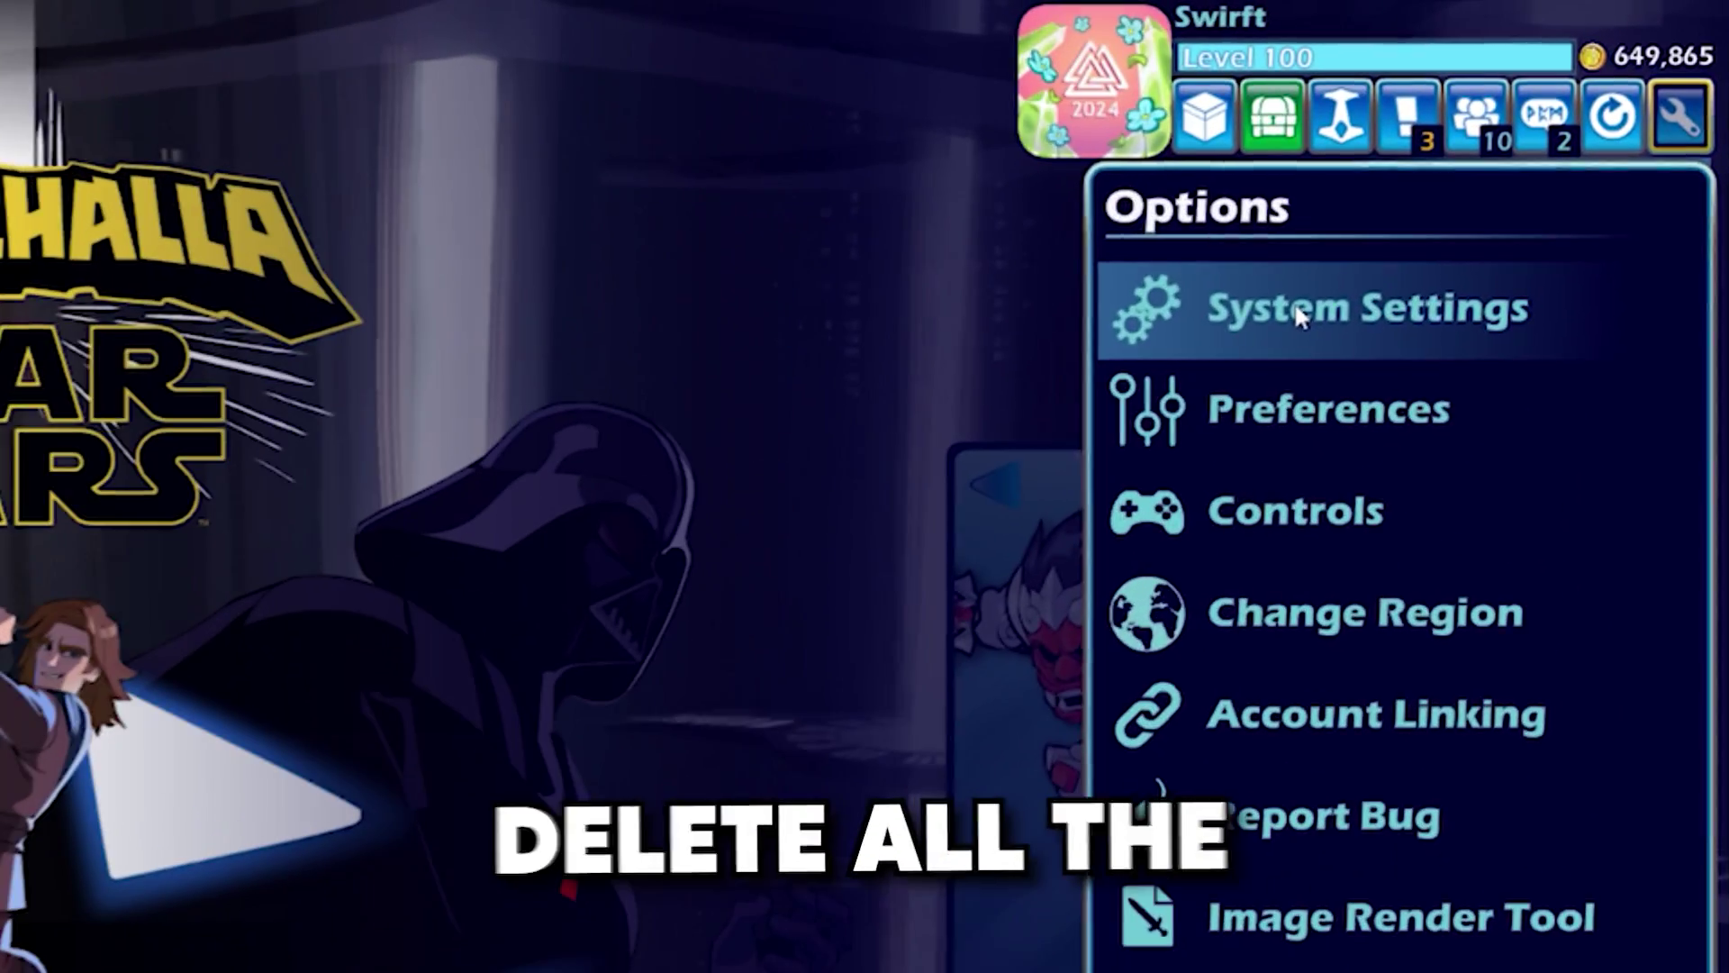
# Step: In Brawlhalla's System Settings, cycle Display Mode through Maximized and Windowed back to Fullscreen
pyautogui.click(1294, 301)
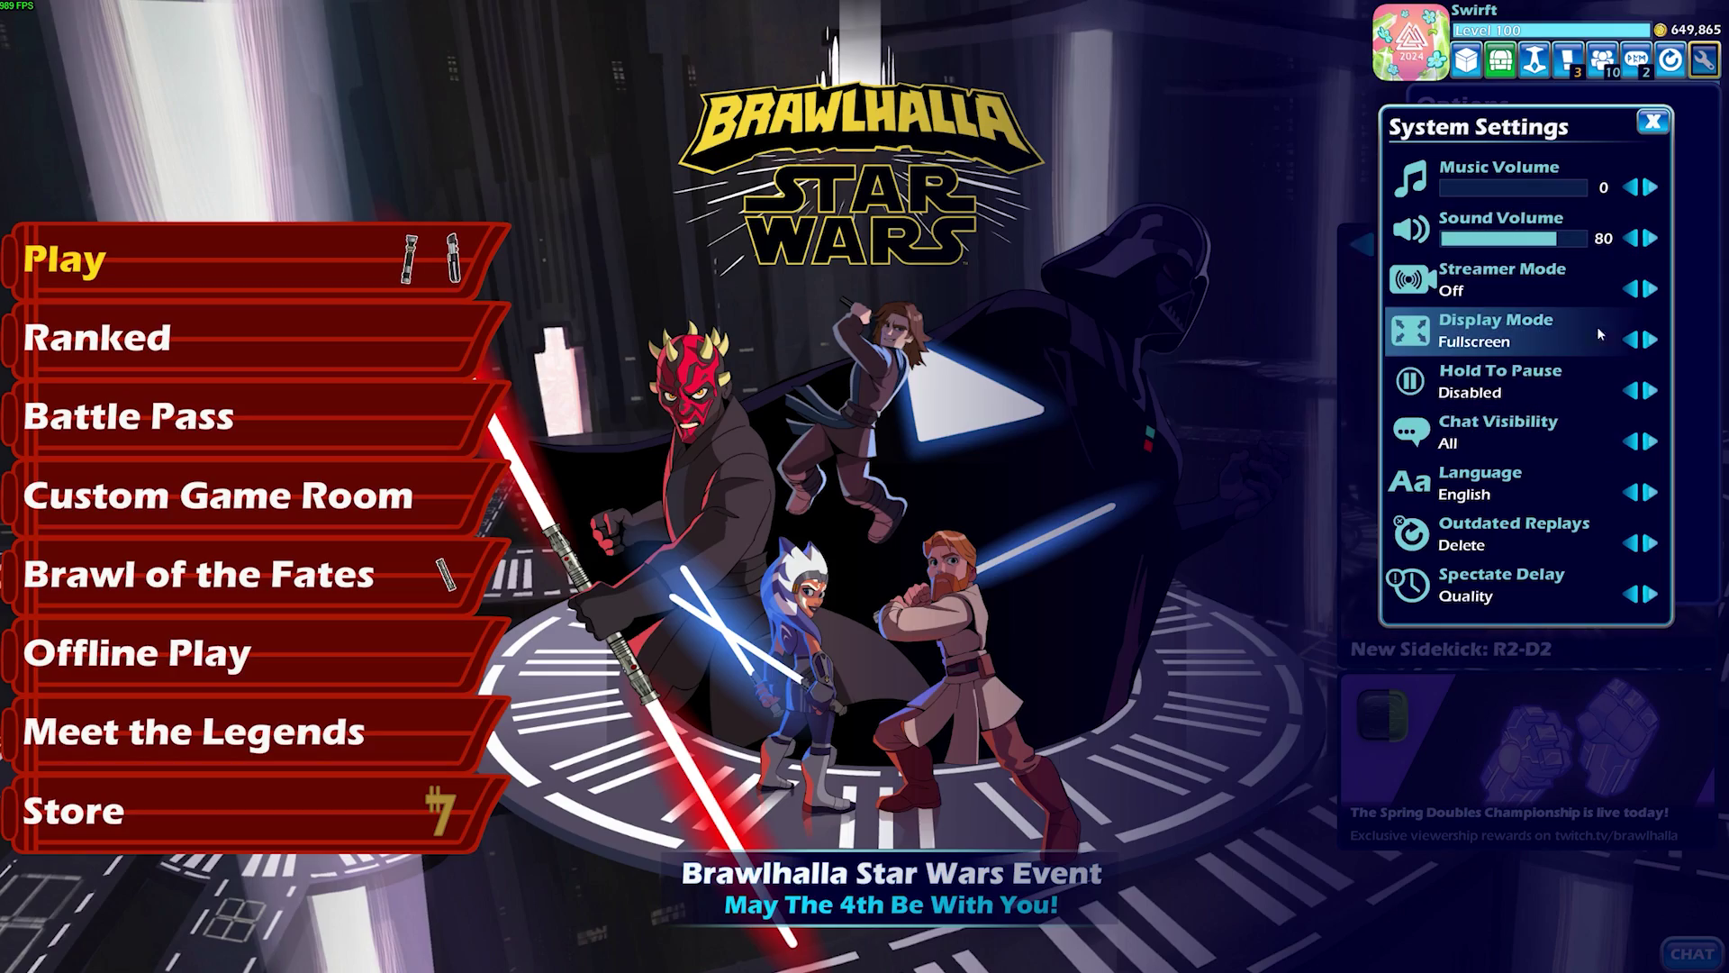
pyautogui.click(1601, 335)
pyautogui.click(1603, 336)
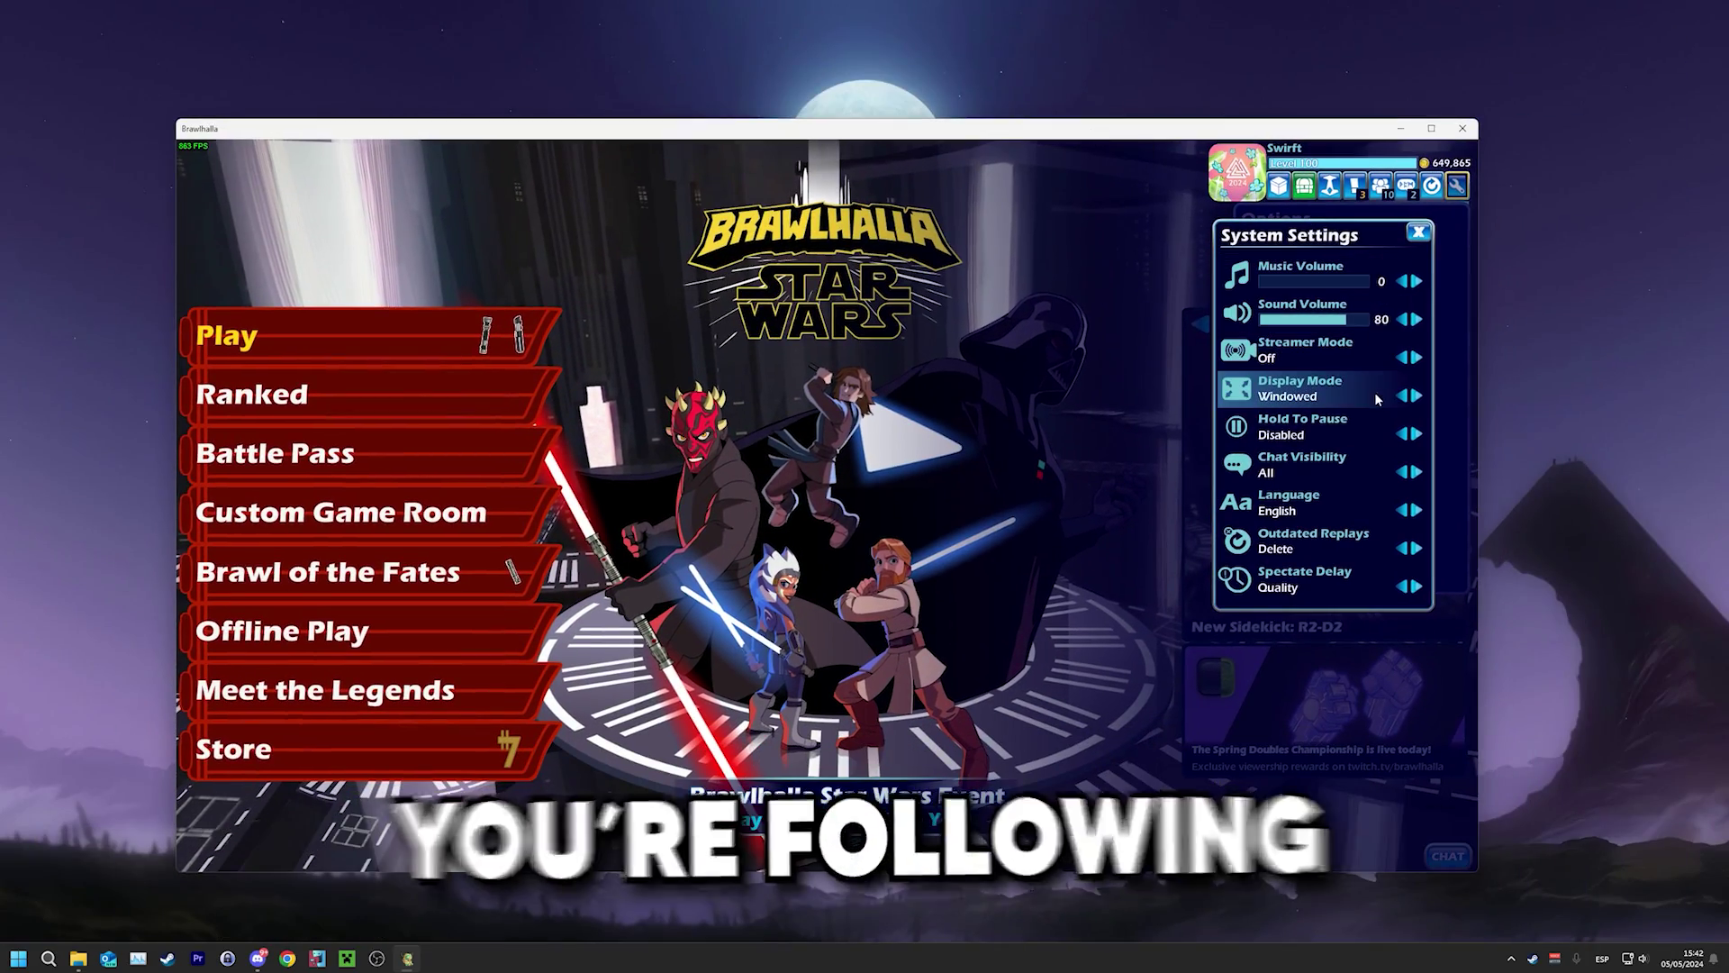
pyautogui.click(1351, 461)
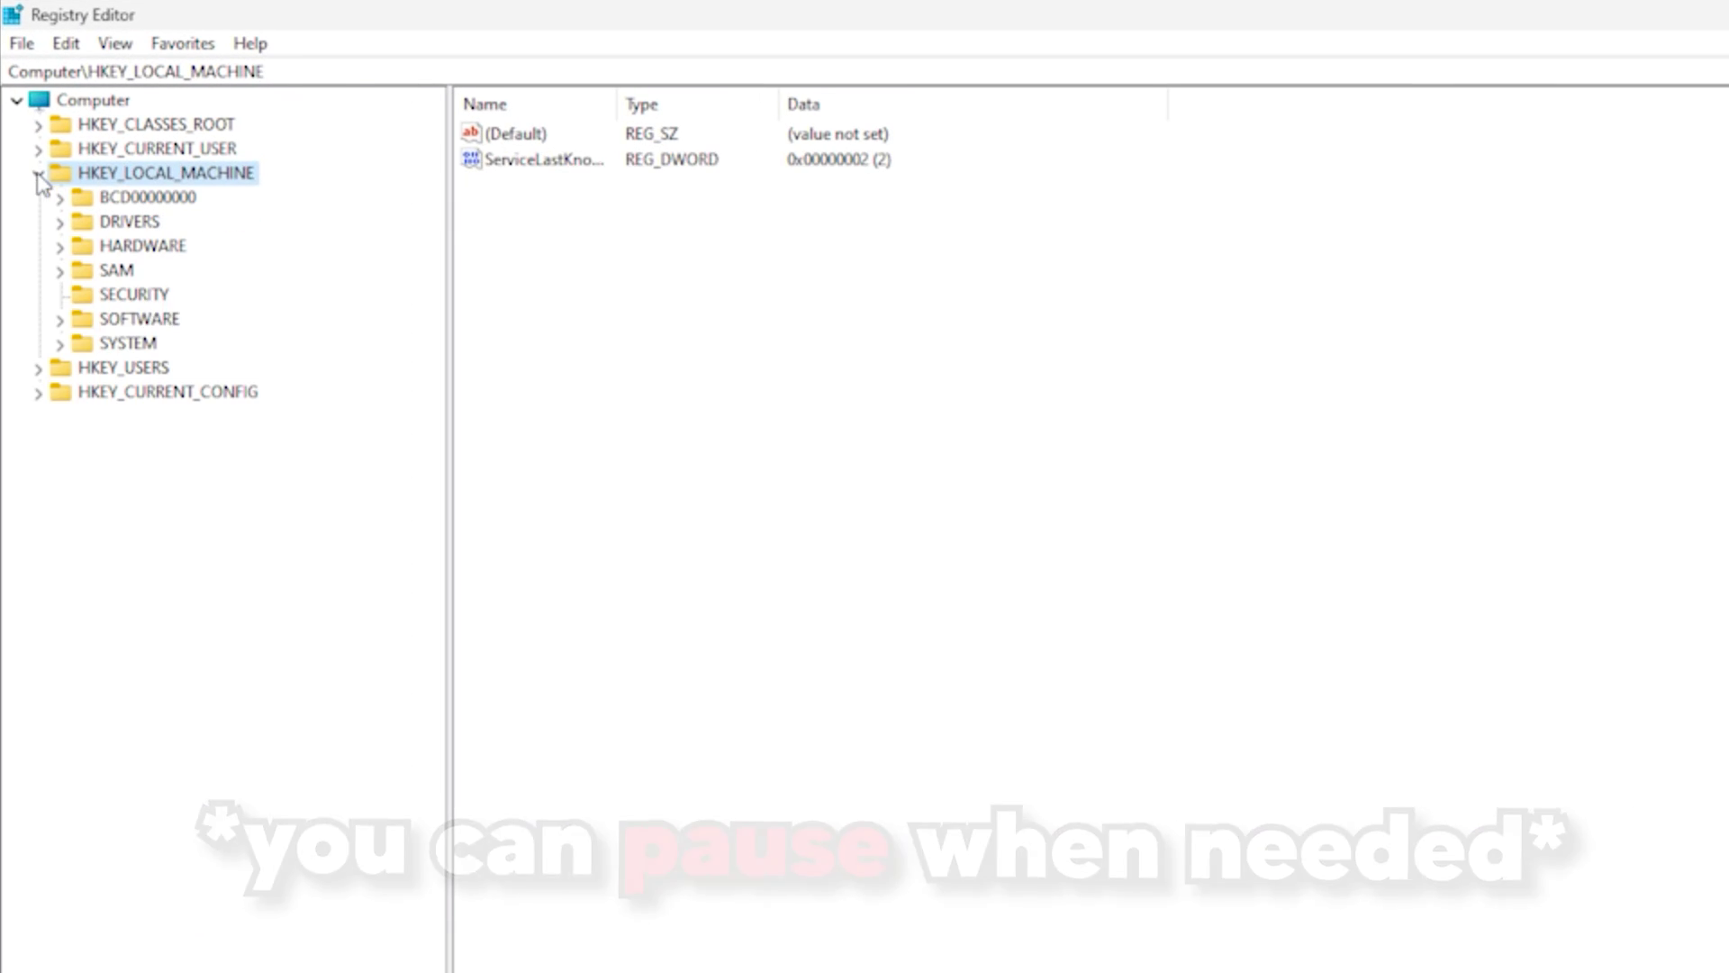
# Step: Under HKLM\SOFTWARE\Microsoft\Windows NT\CurrentVersion\Image File Execution Options, create a BrawlhallaGame.exe key
pyautogui.click(135, 319)
pyautogui.click(60, 319)
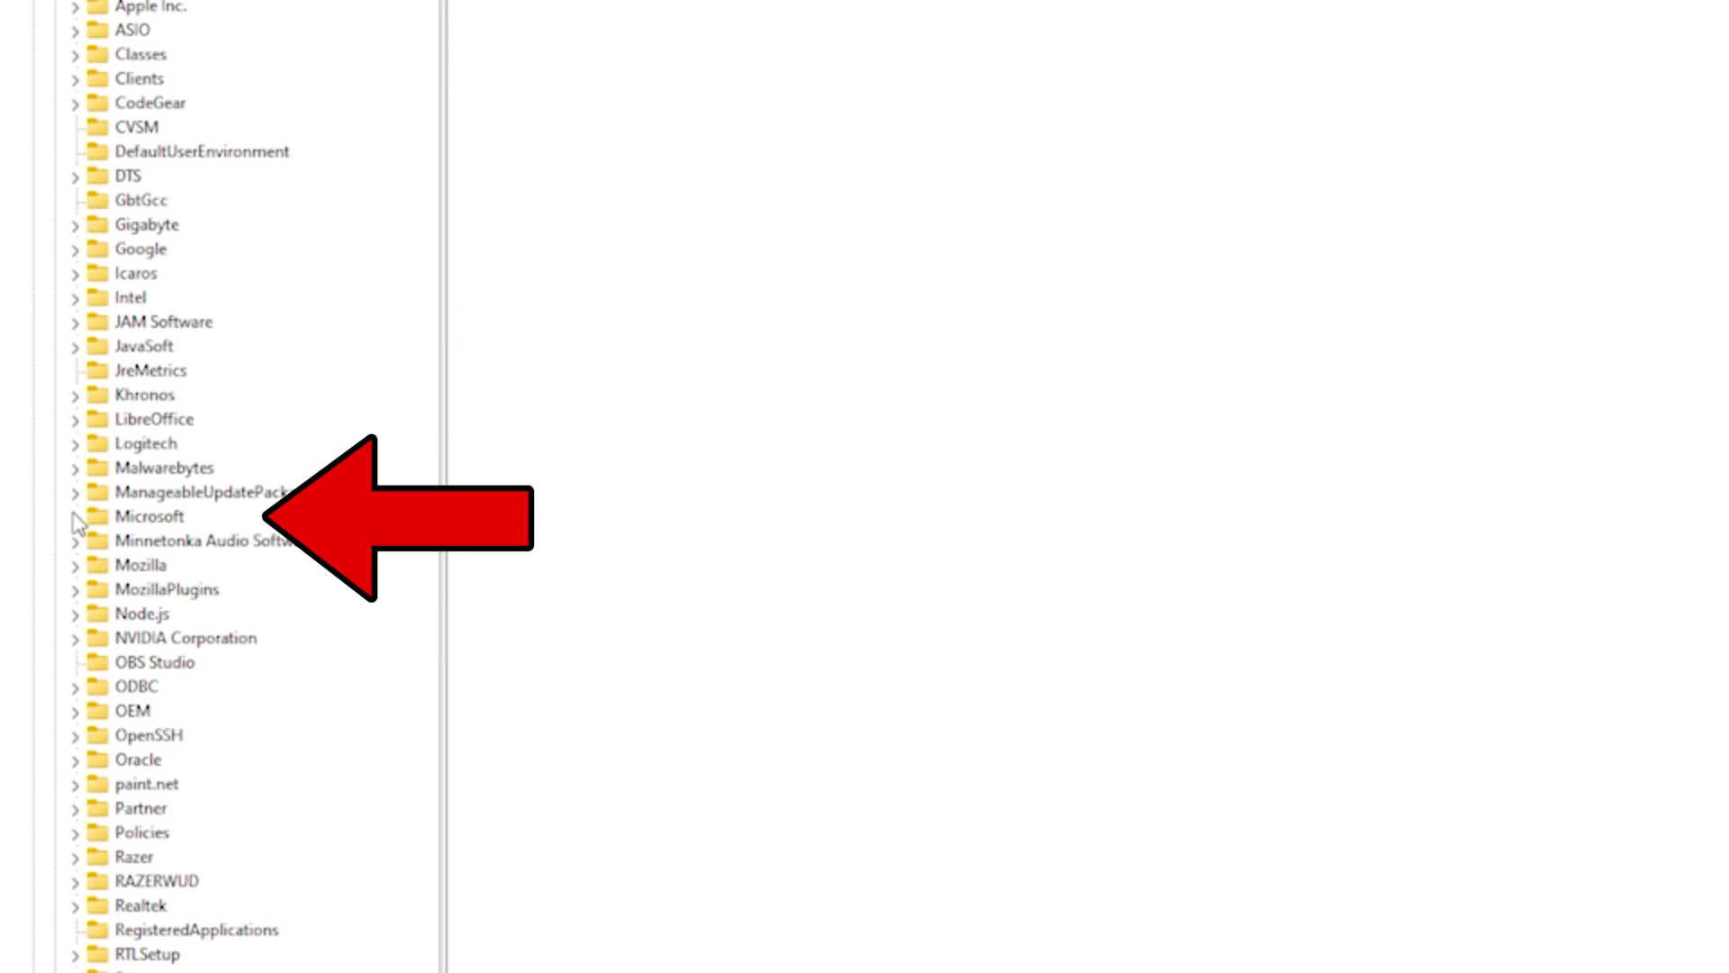
pyautogui.click(76, 516)
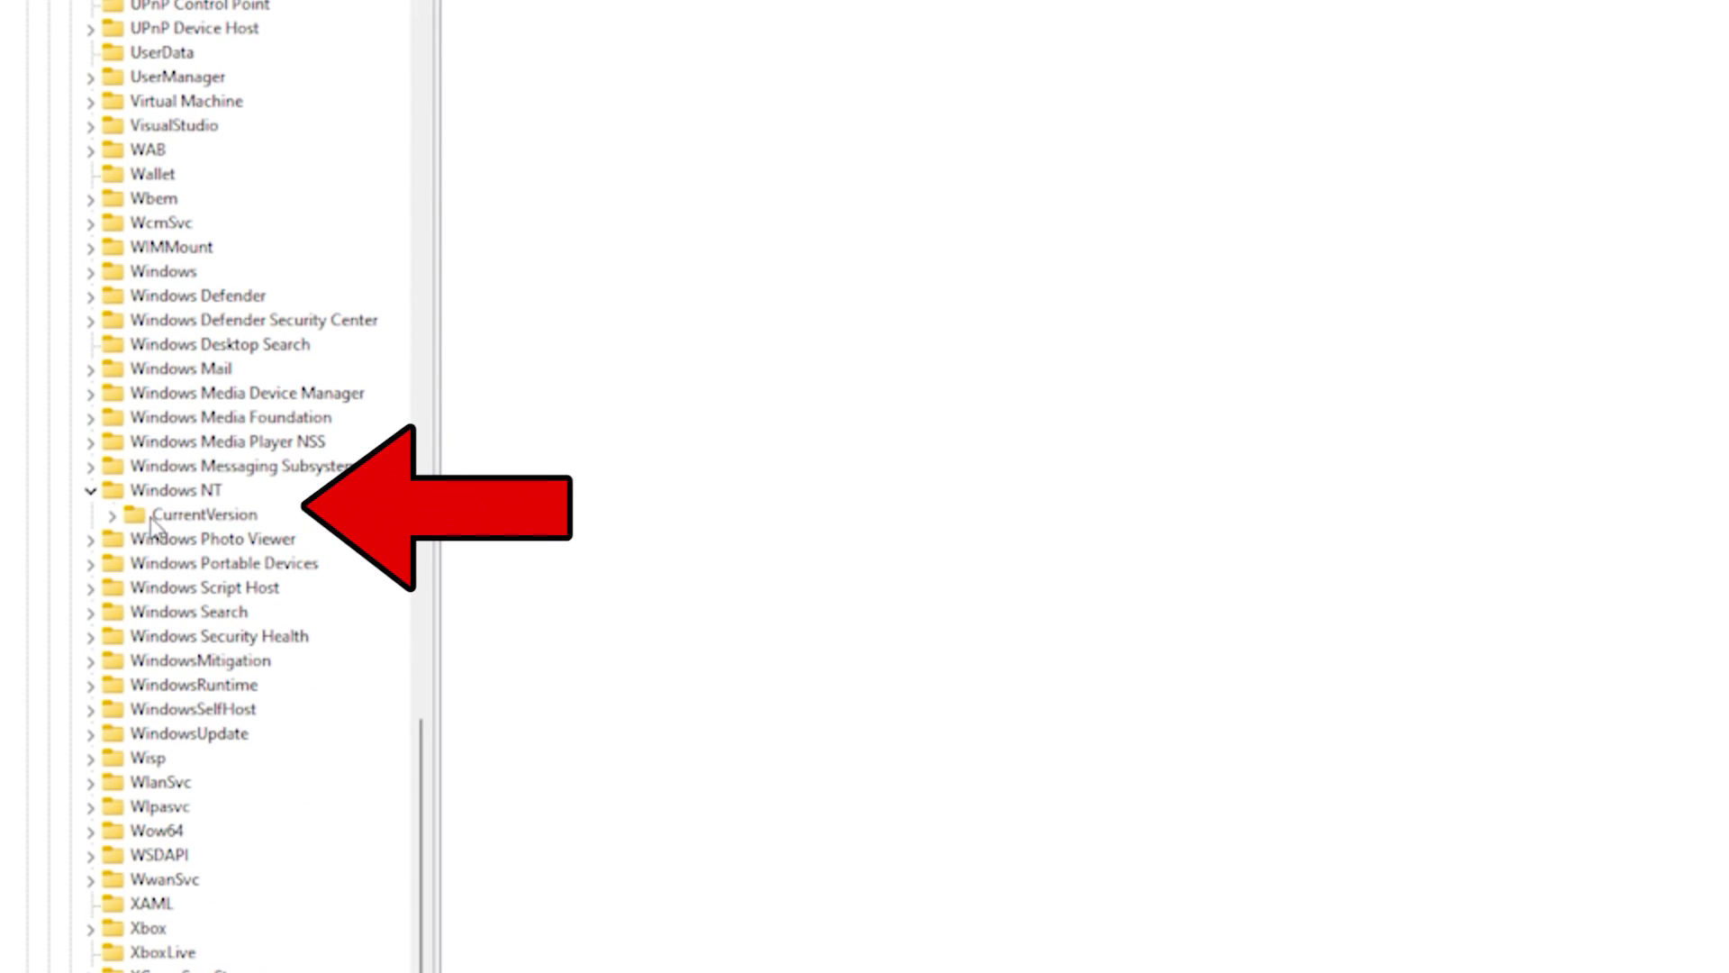
pyautogui.click(150, 520)
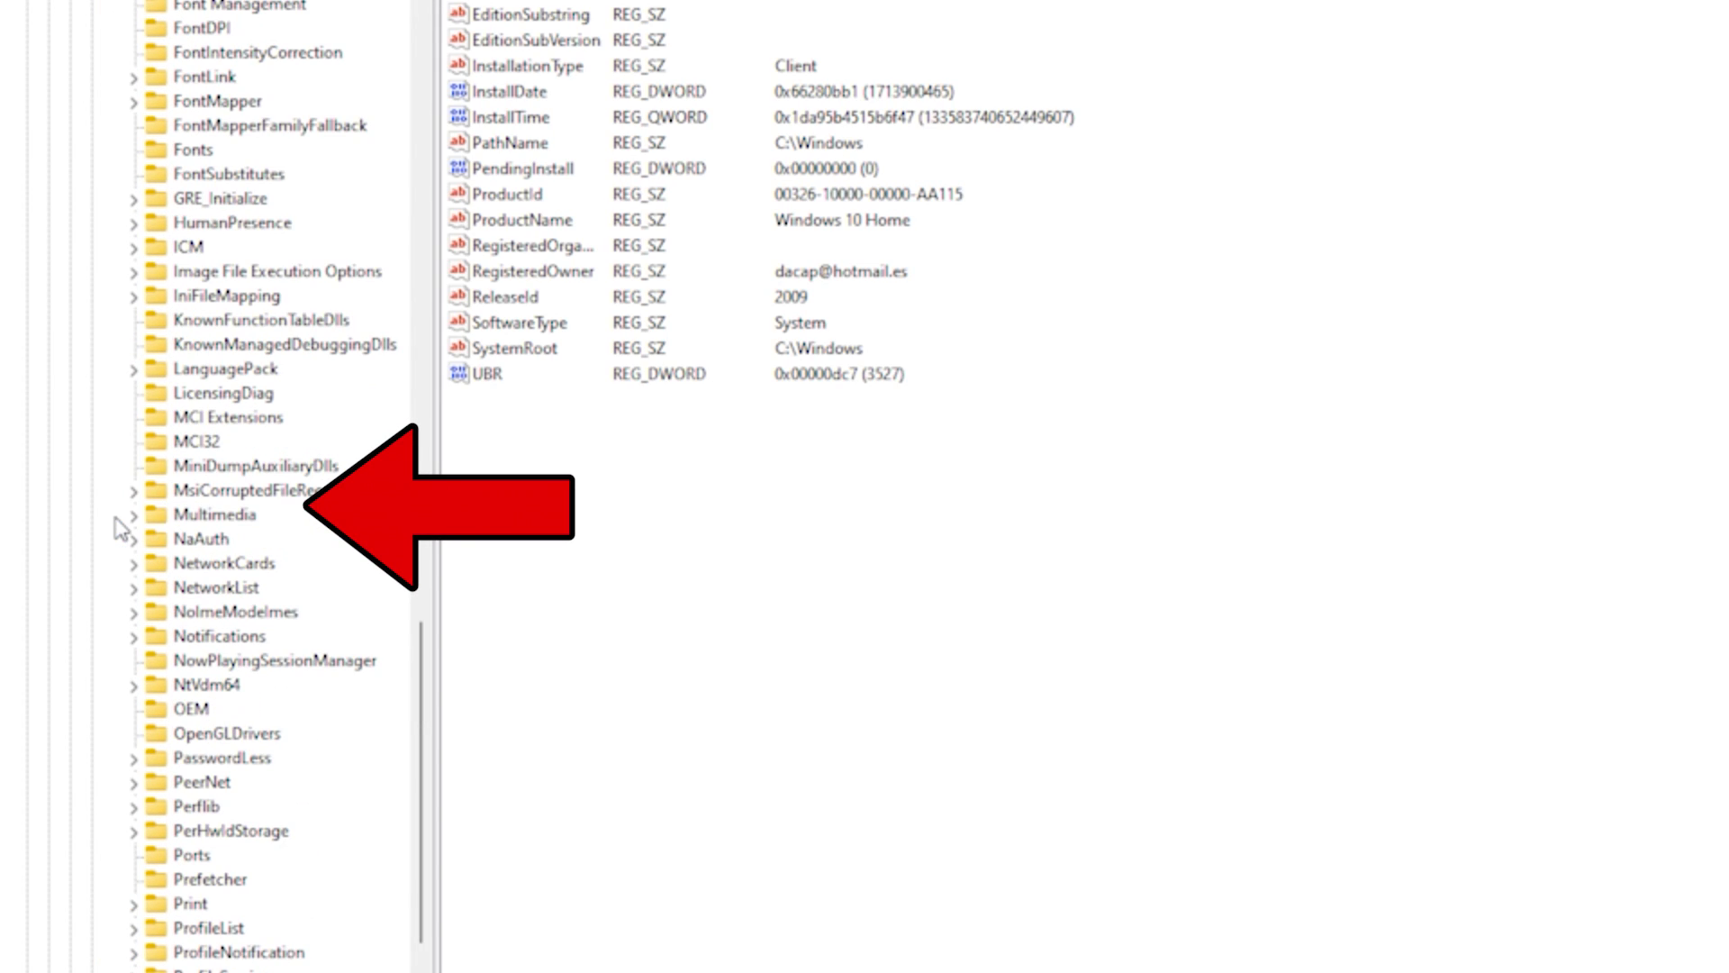
pyautogui.click(164, 486)
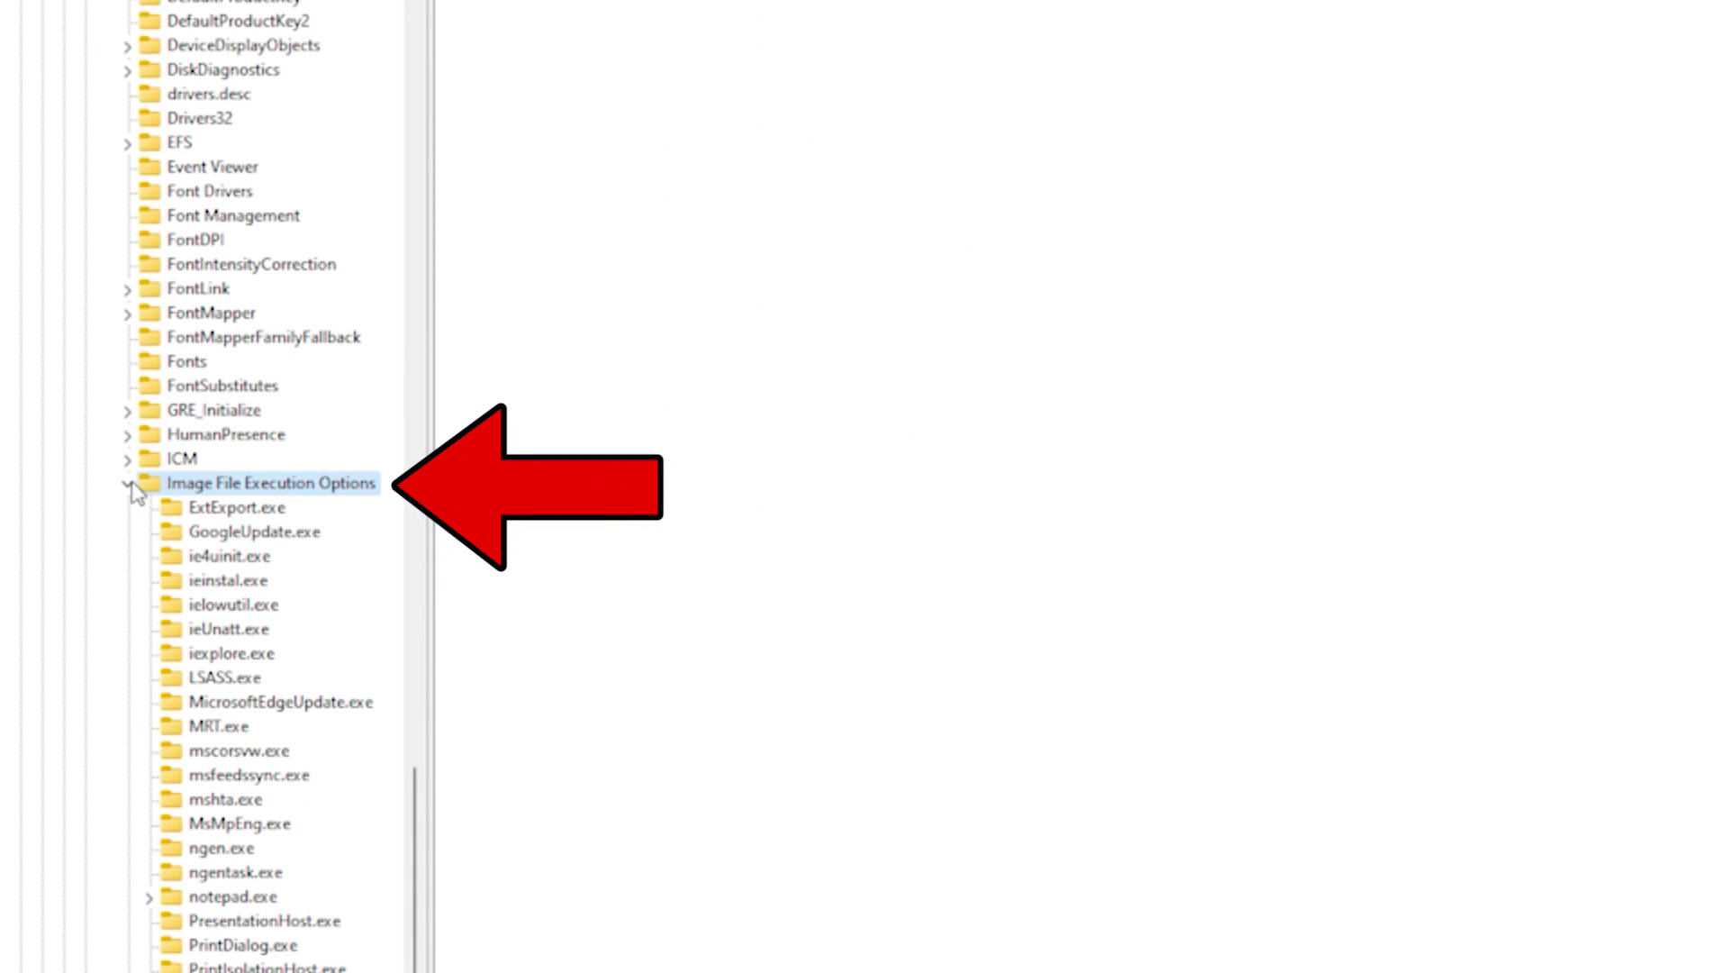
pyautogui.moveTo(335, 536)
pyautogui.click(522, 537)
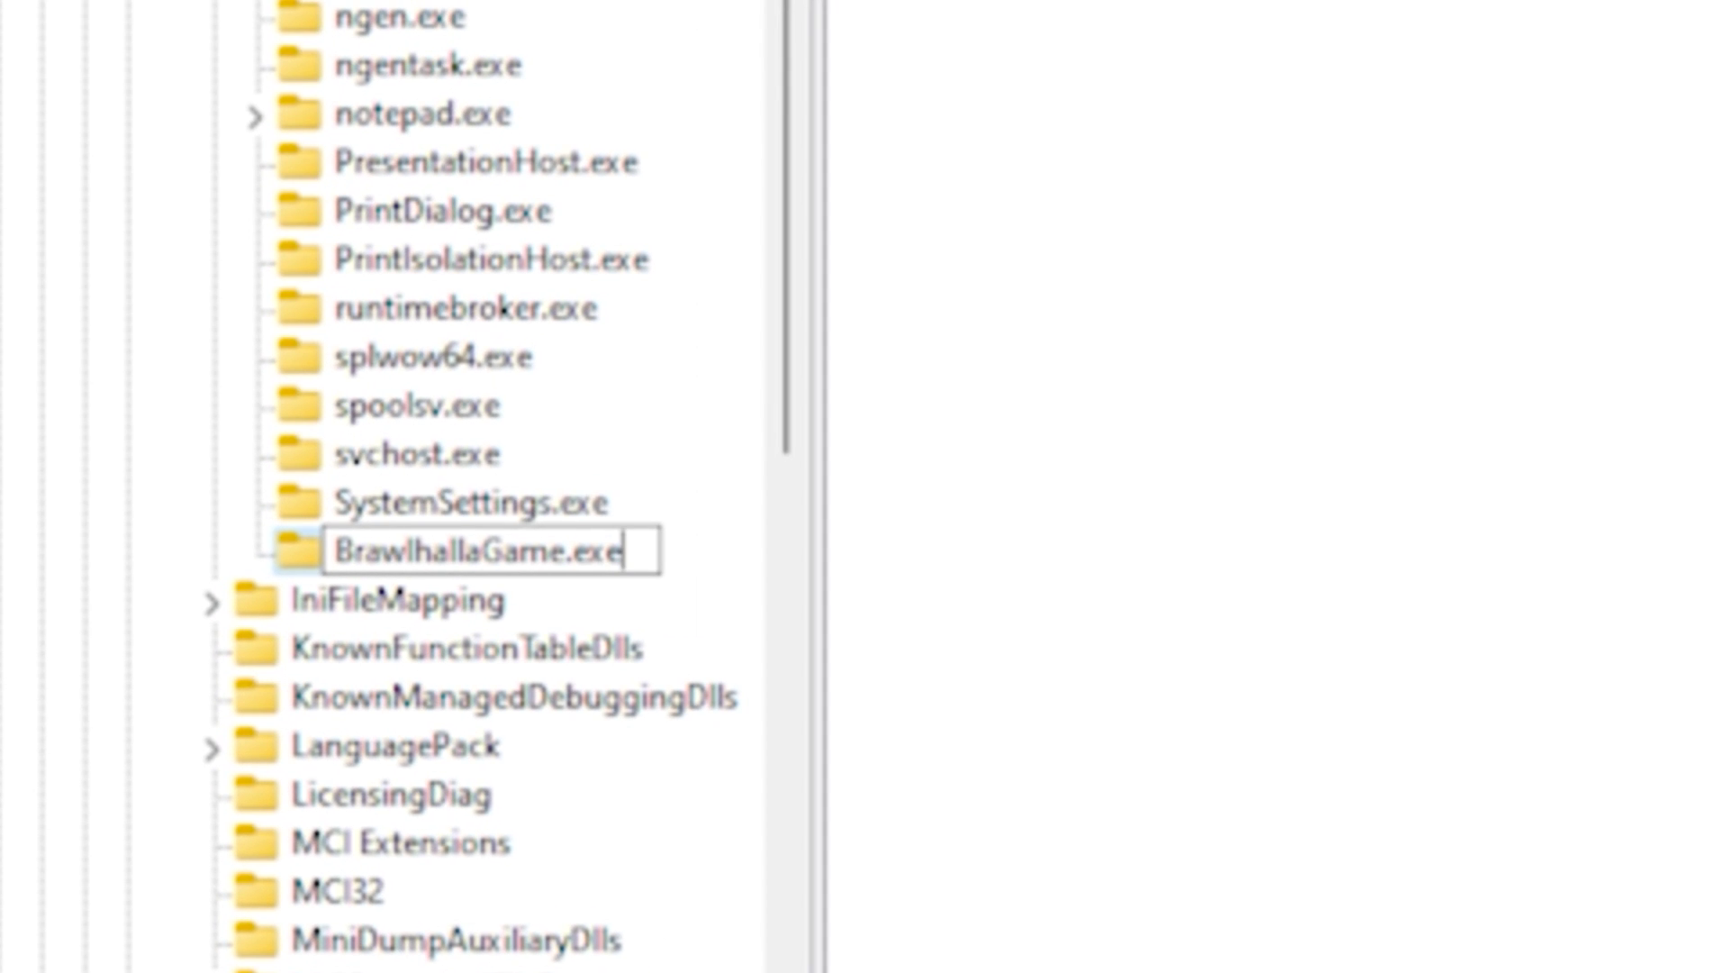
# Step: Create a PerfOptions subkey under the BrawlhallaGame.exe key
pyautogui.rightClick(216, 617)
pyautogui.moveTo(281, 660)
pyautogui.click(507, 671)
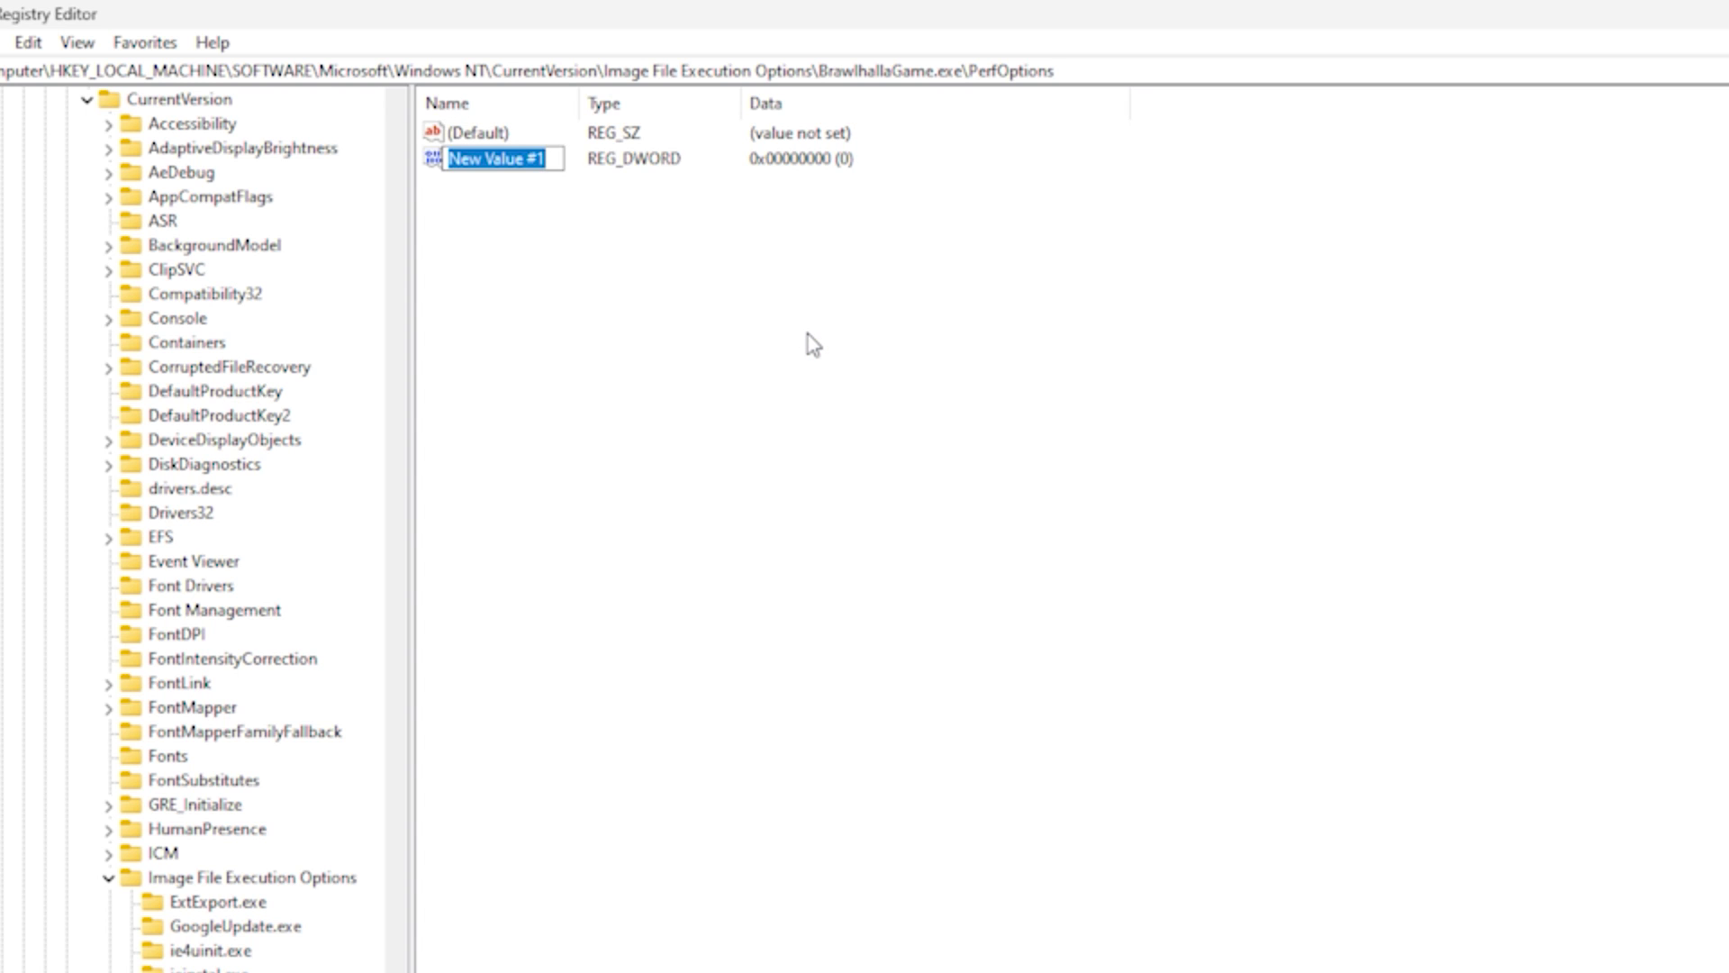
# Step: Add a CpuPriorityClass DWORD under PerfOptions with value data 3
pyautogui.write('CpuPriorityClass')
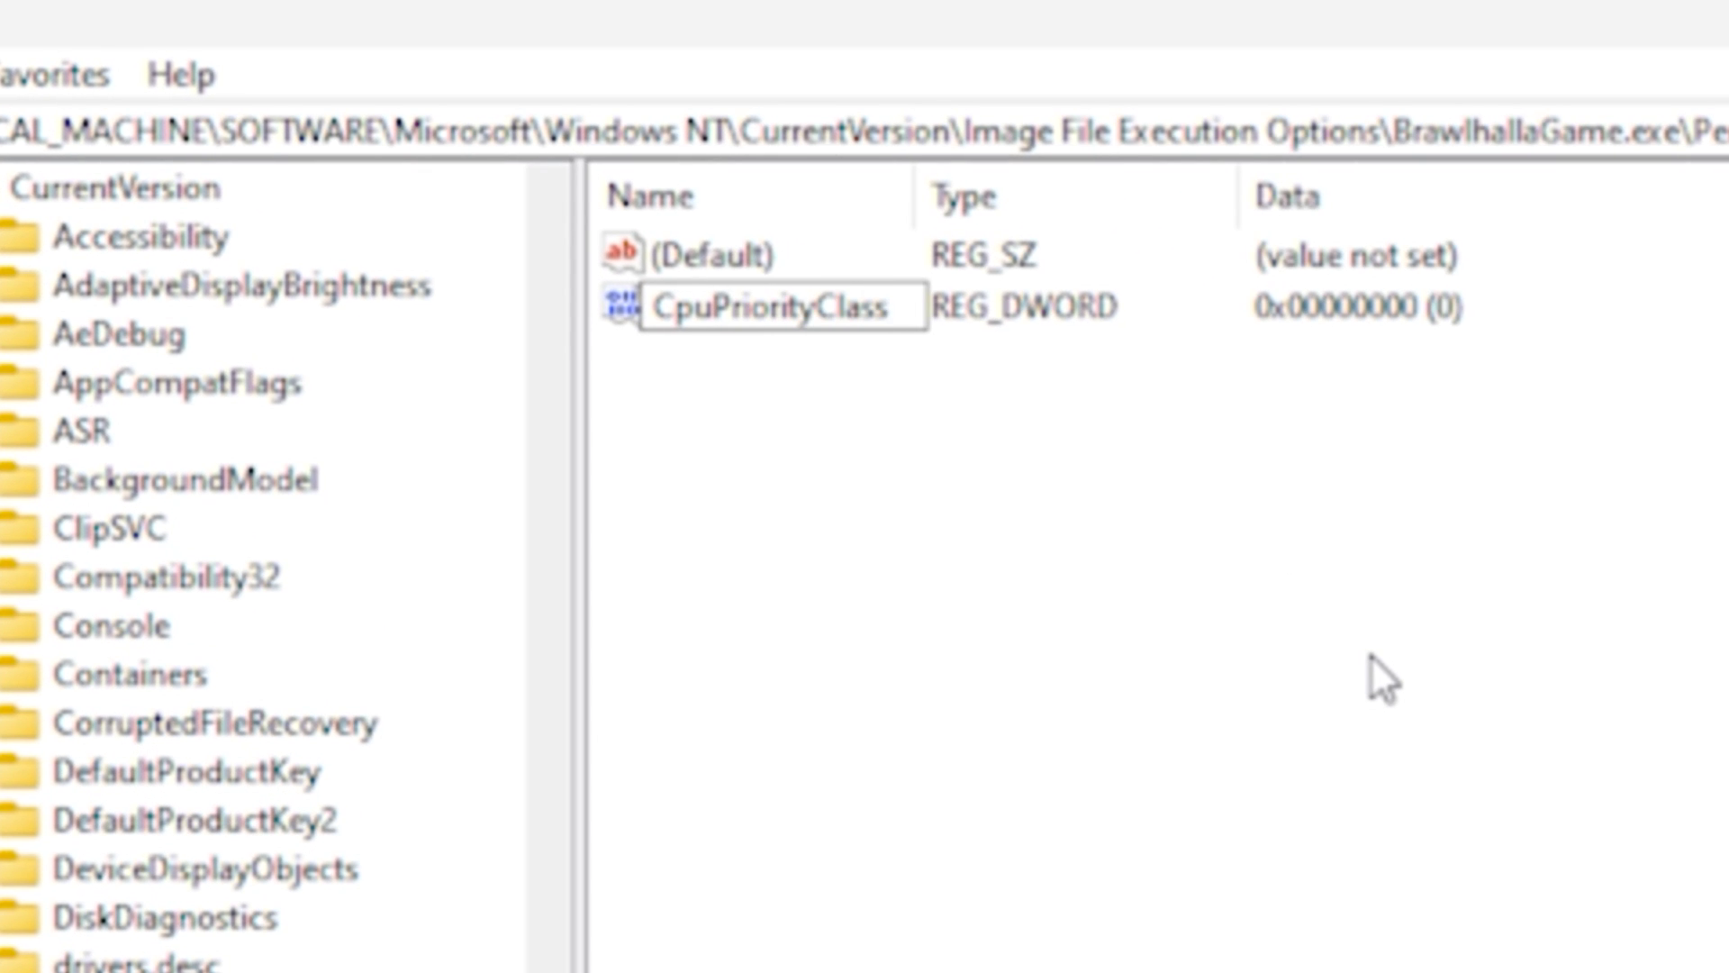
pyautogui.press('Return')
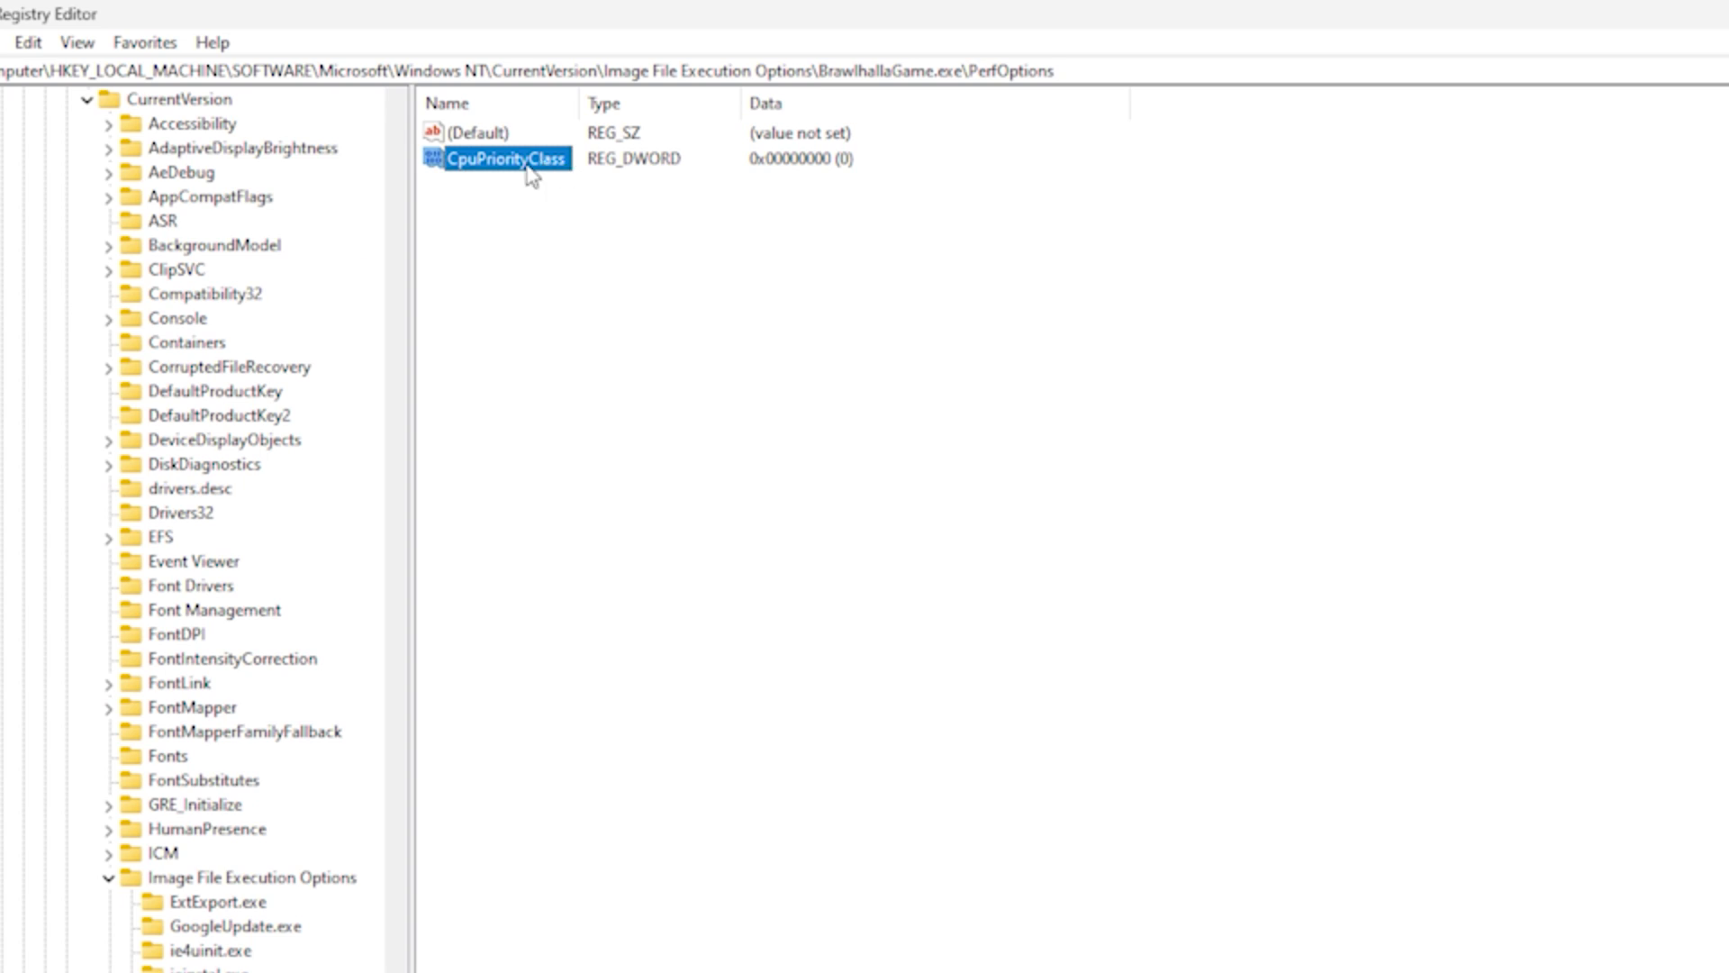
pyautogui.doubleClick(797, 311)
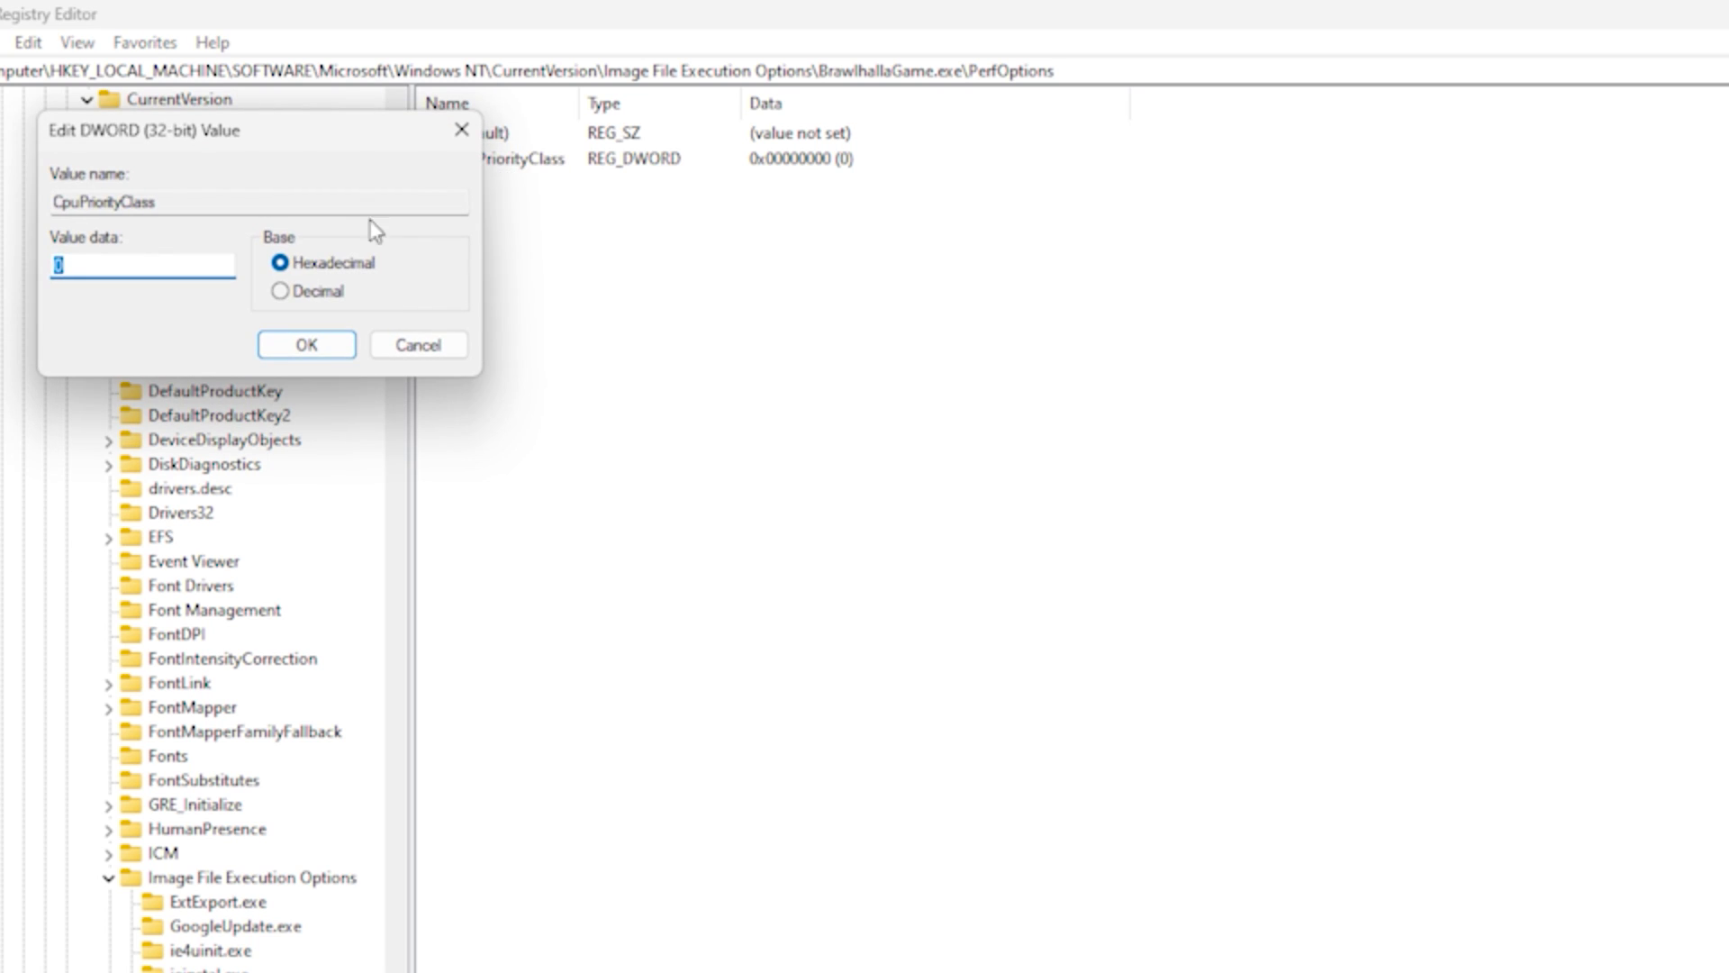
pyautogui.click(307, 346)
pyautogui.click(193, 881)
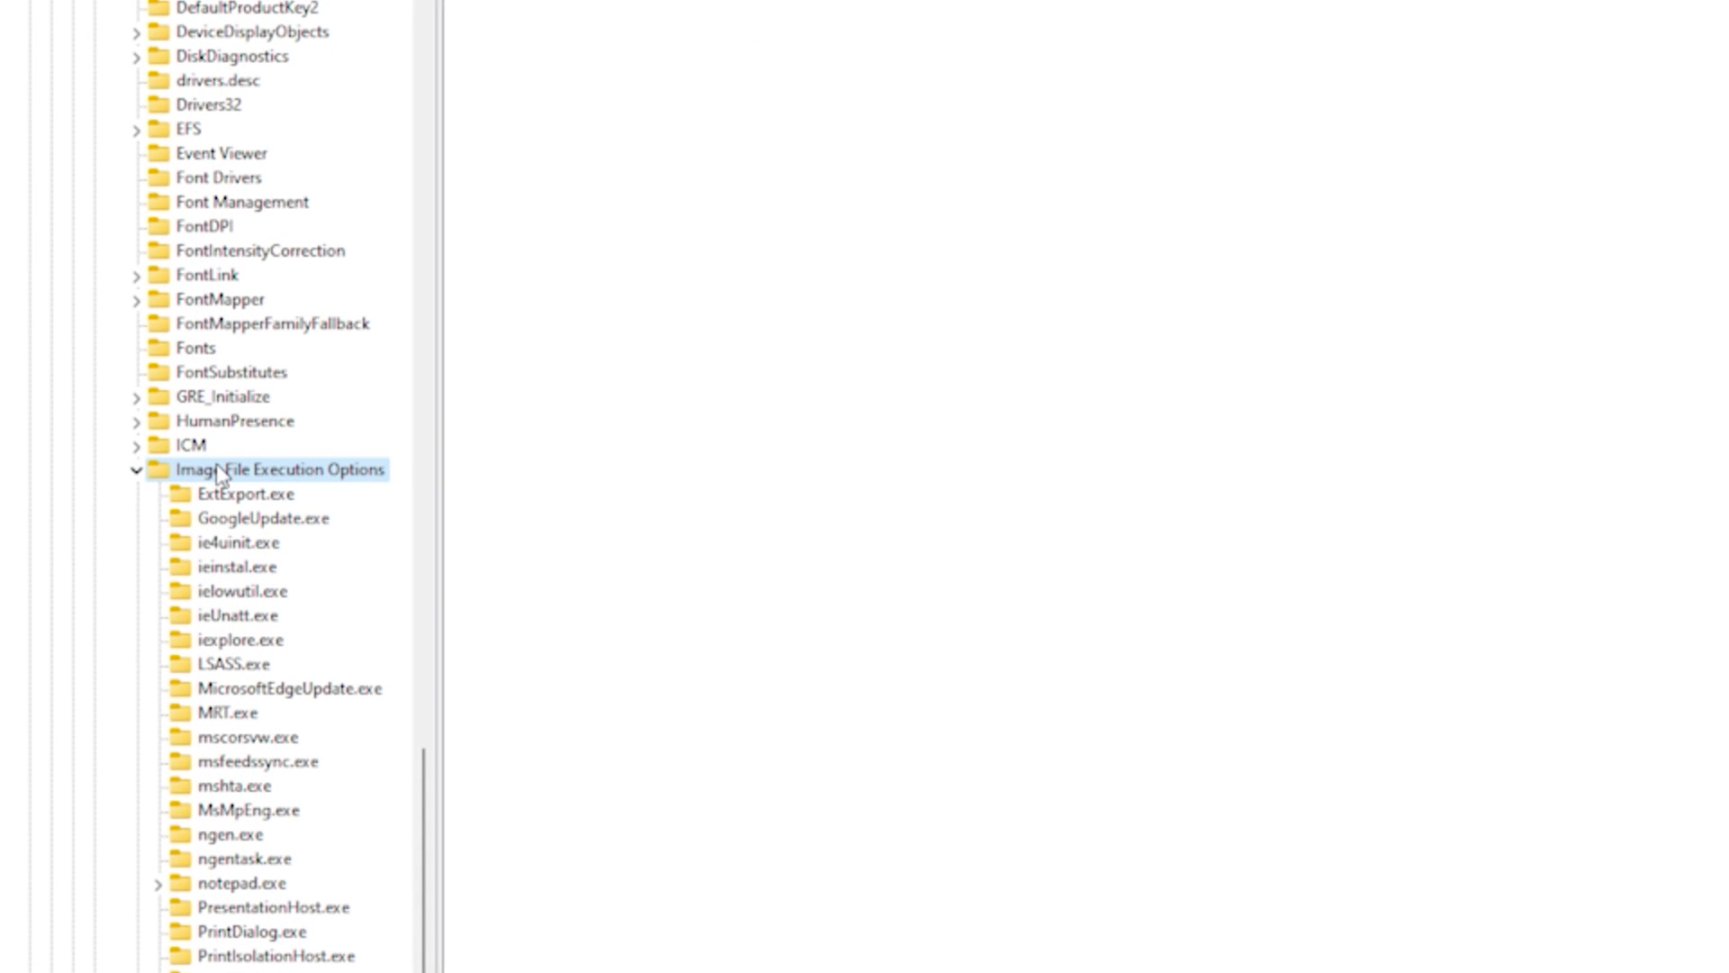
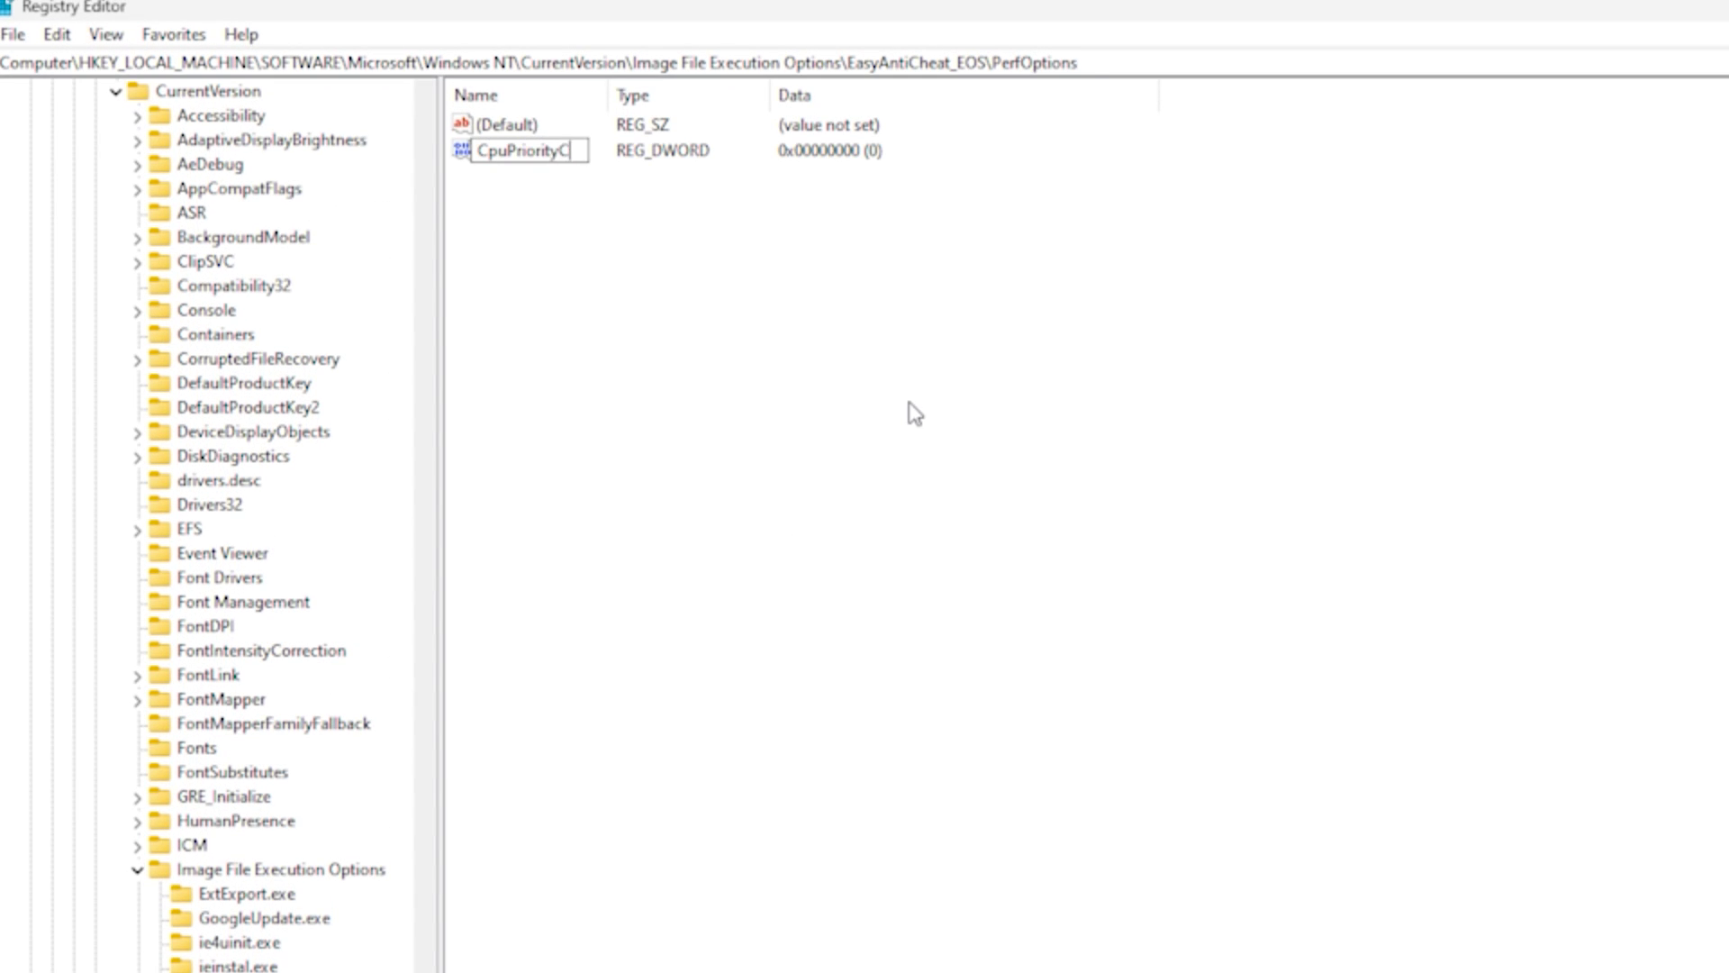
# Step: Set the CpuPriorityClass DWORD's value data to 1 under EasyAntiCheat_EOS PerfOptions
pyautogui.doubleClick(533, 153)
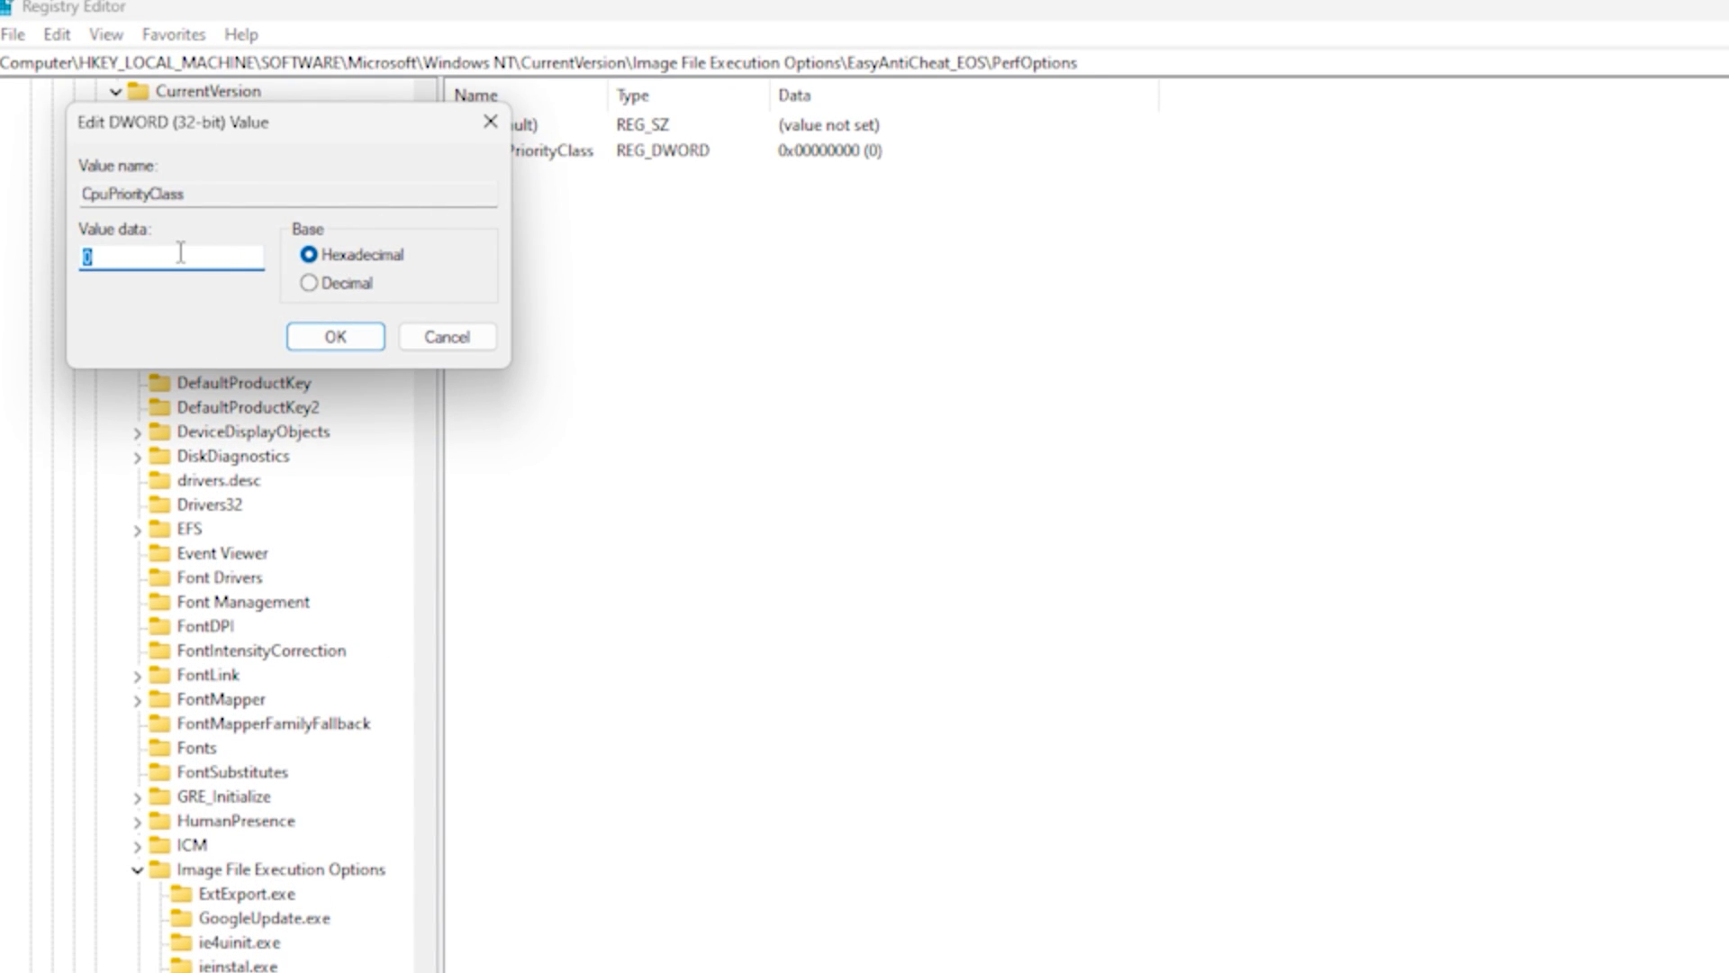
pyautogui.click(300, 336)
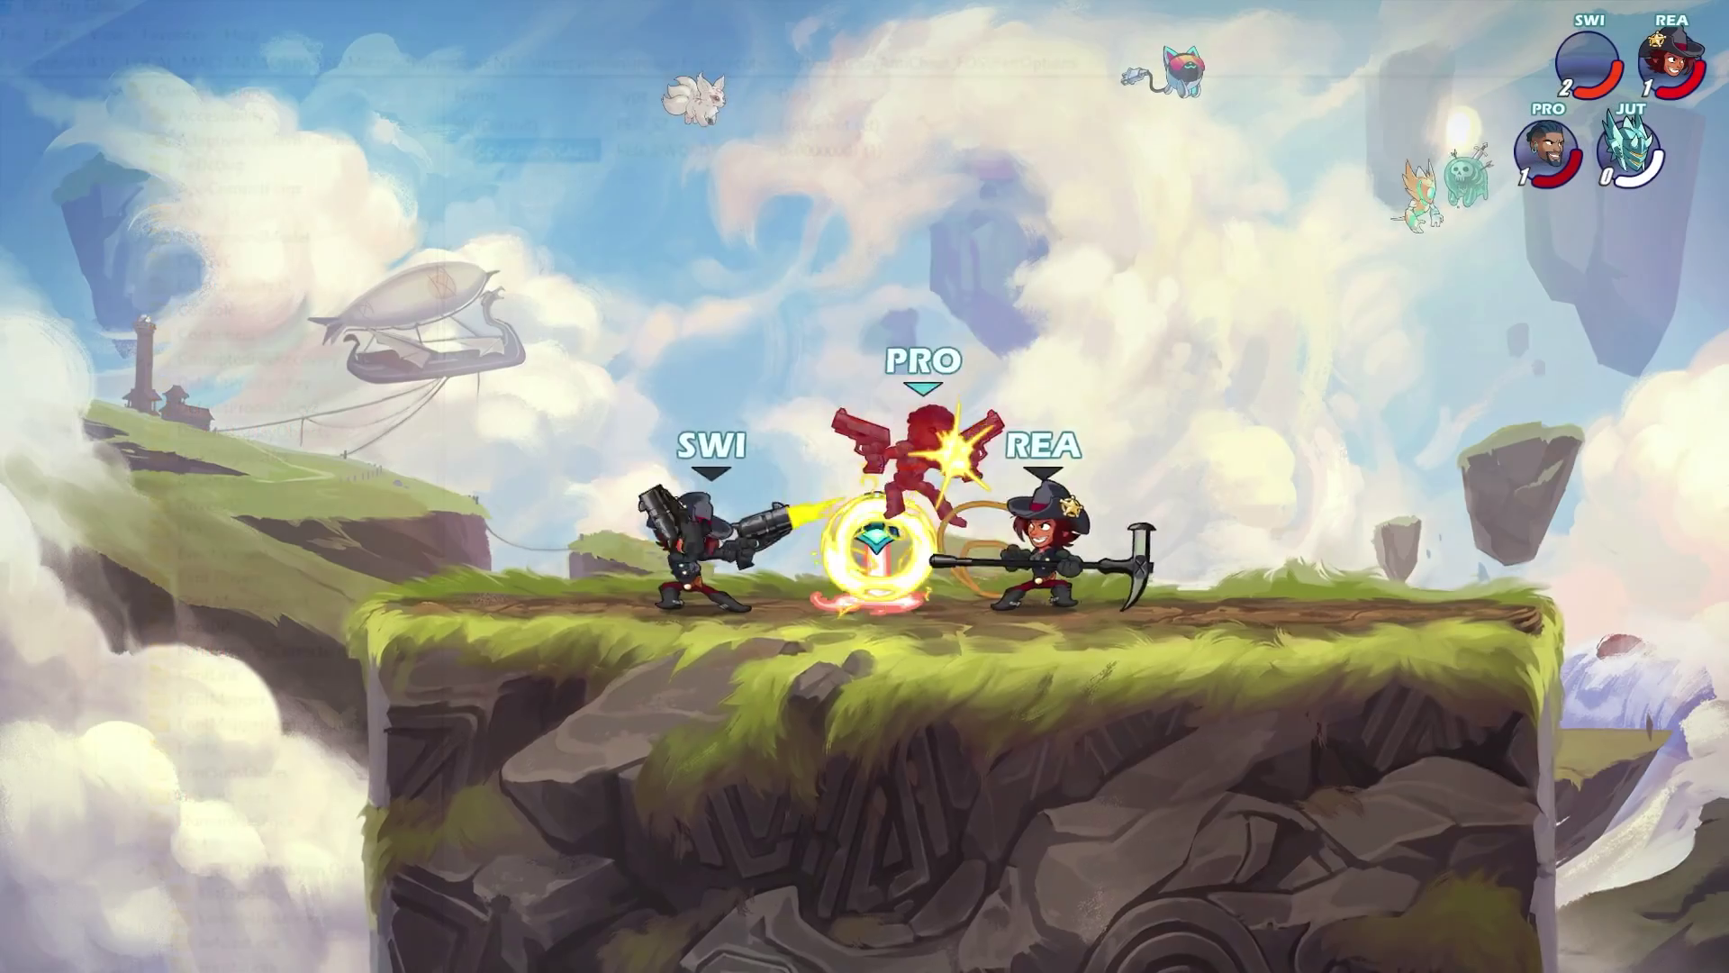